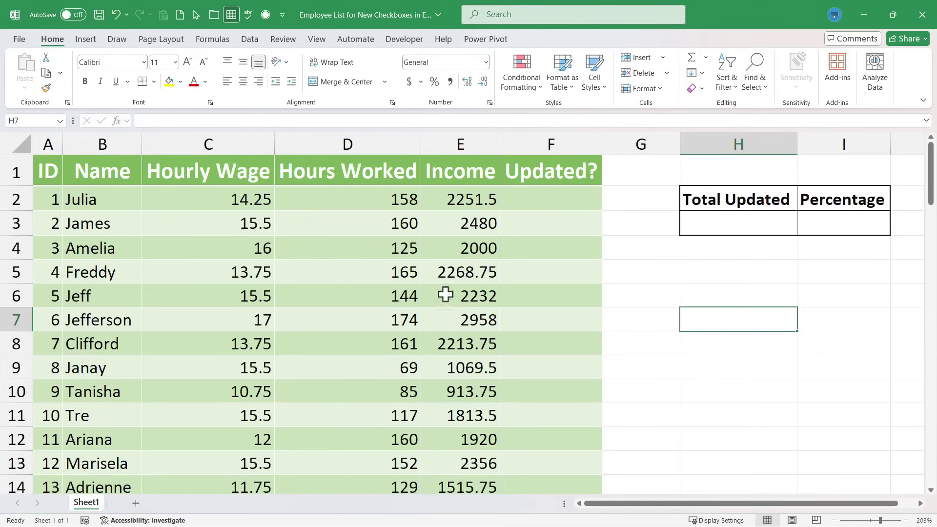
pyautogui.click(553, 202)
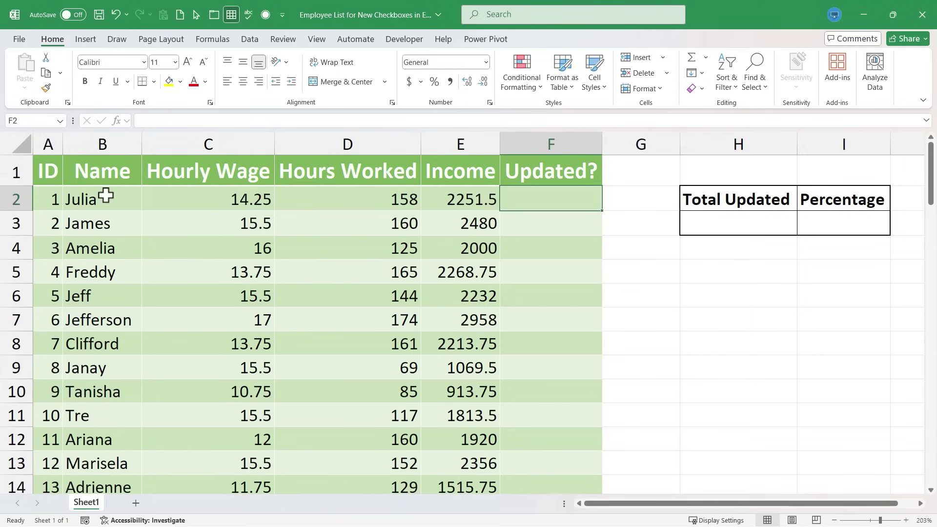
pyautogui.click(547, 261)
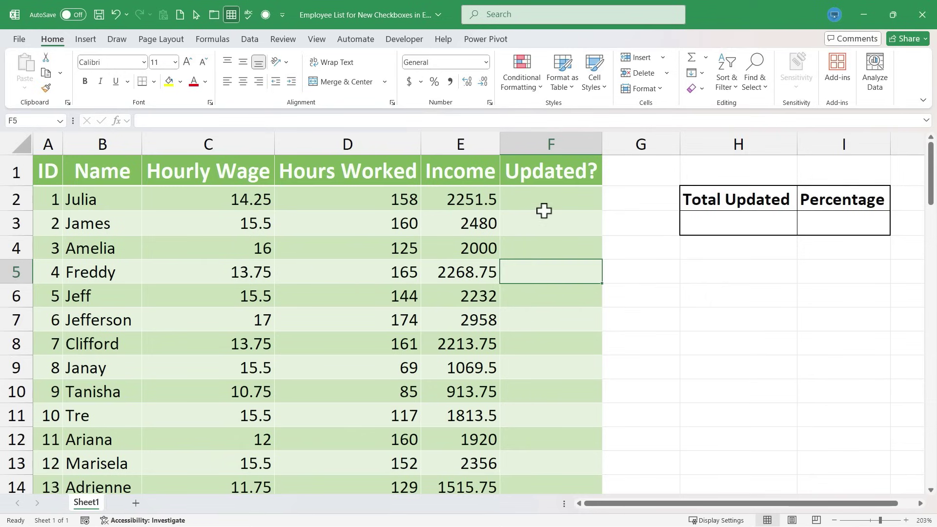
pyautogui.click(553, 203)
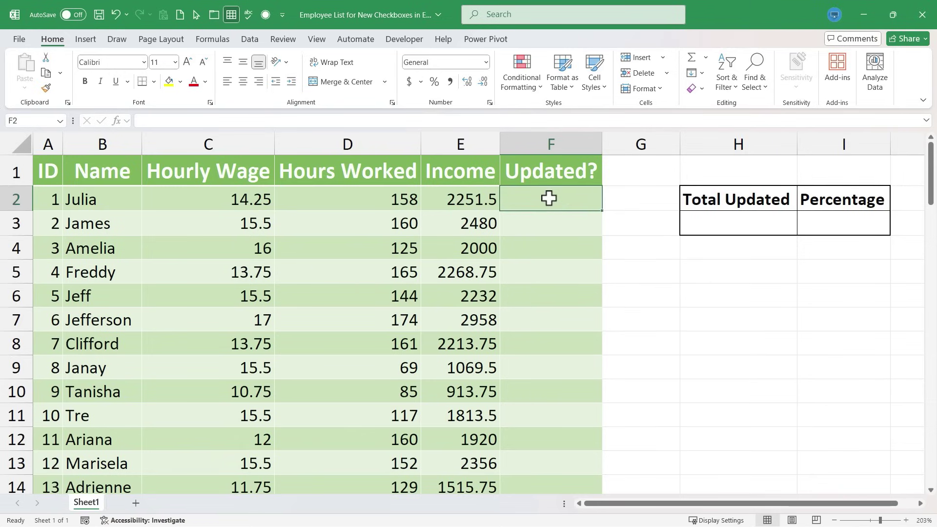
pyautogui.click(556, 222)
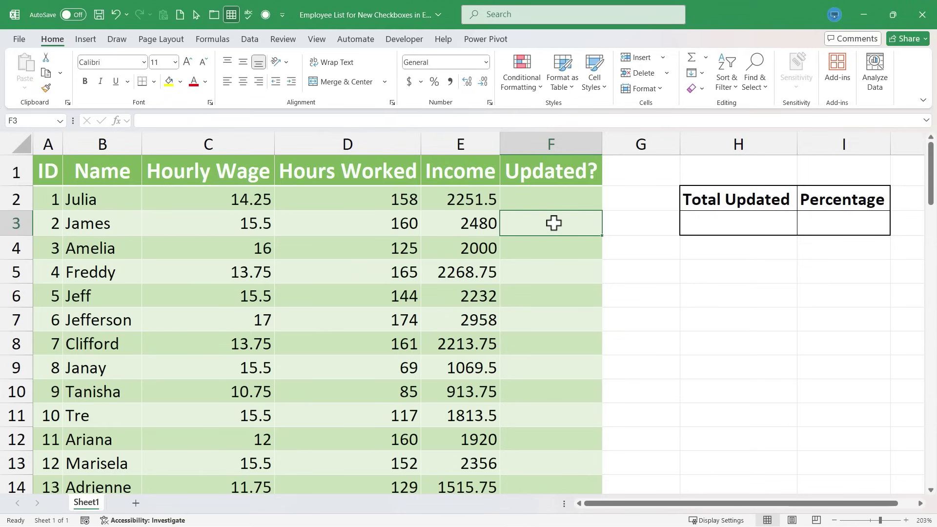
# - Insert a checkbox into cell F2, the first data row of the Updated? column
pyautogui.click(552, 202)
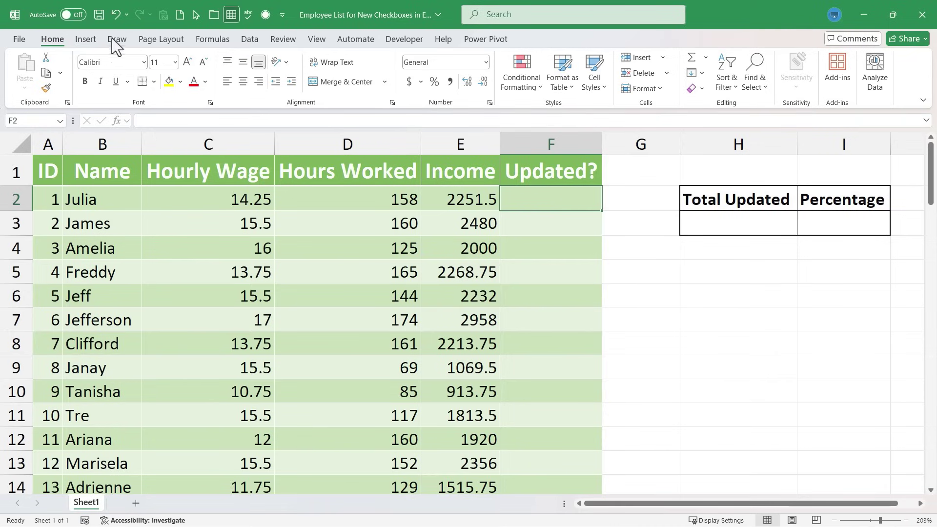
pyautogui.click(85, 39)
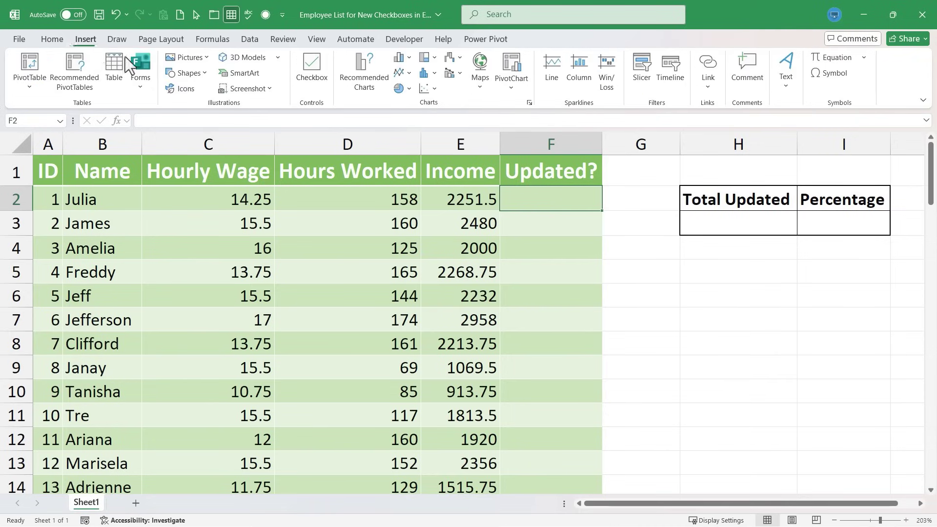
pyautogui.click(318, 79)
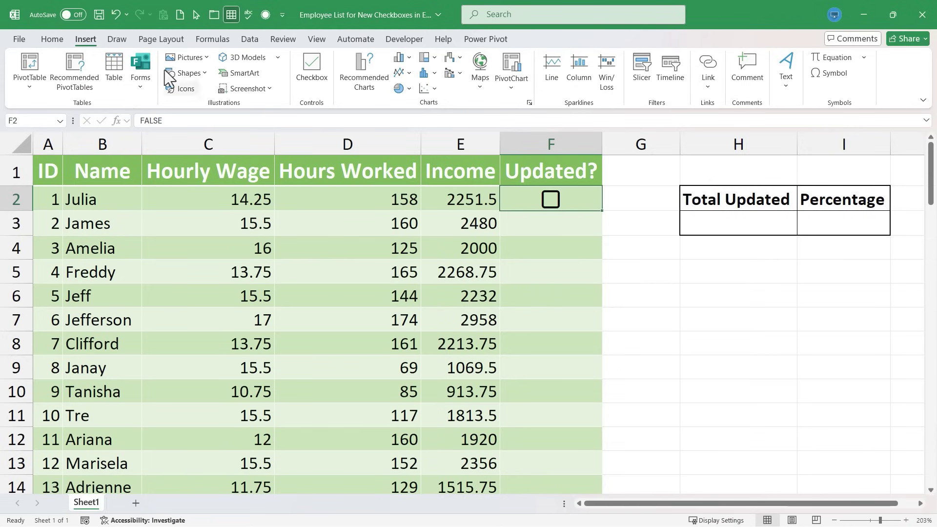
# - Try font sizes 48, 8 and 22 on the checkbox in F2
pyautogui.click(53, 39)
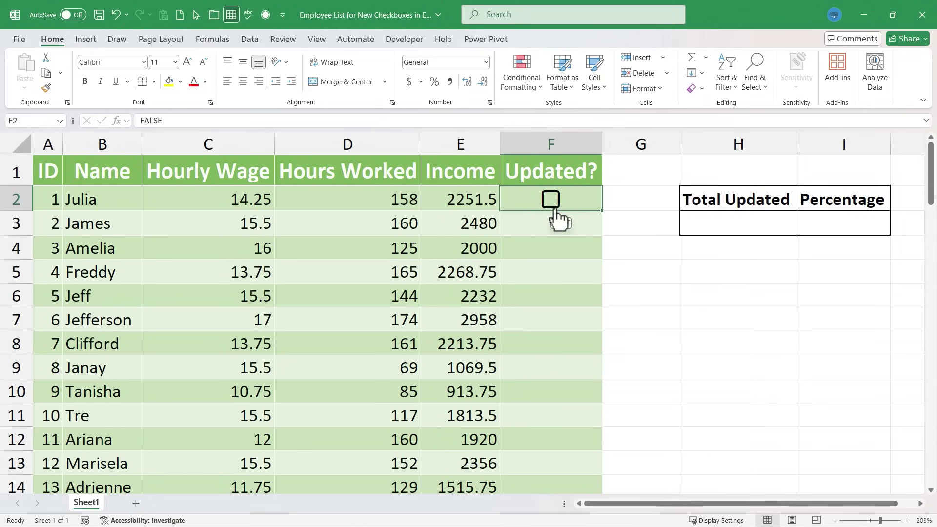
pyautogui.click(174, 62)
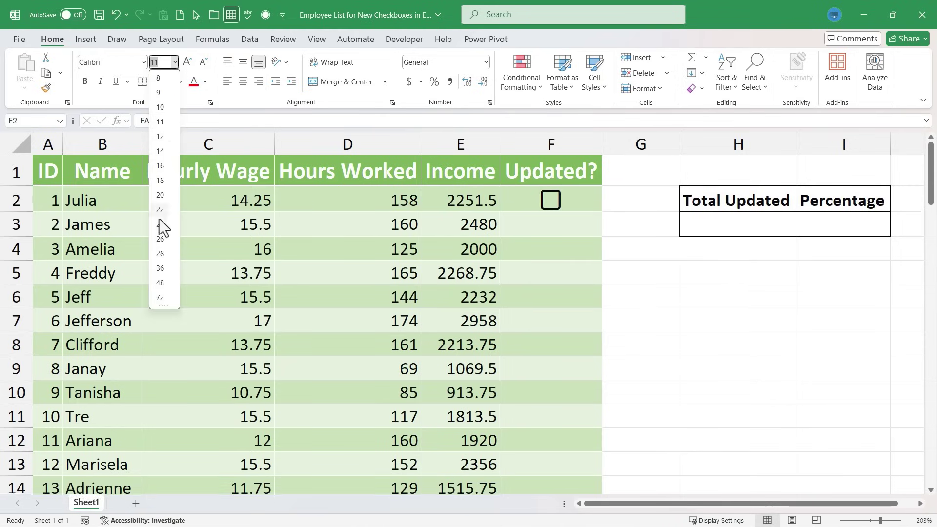
pyautogui.click(163, 284)
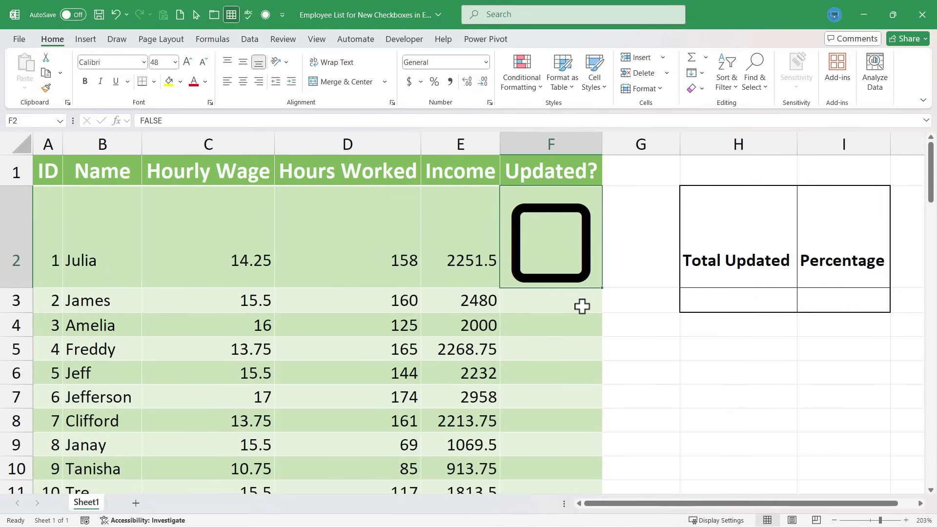
pyautogui.click(175, 62)
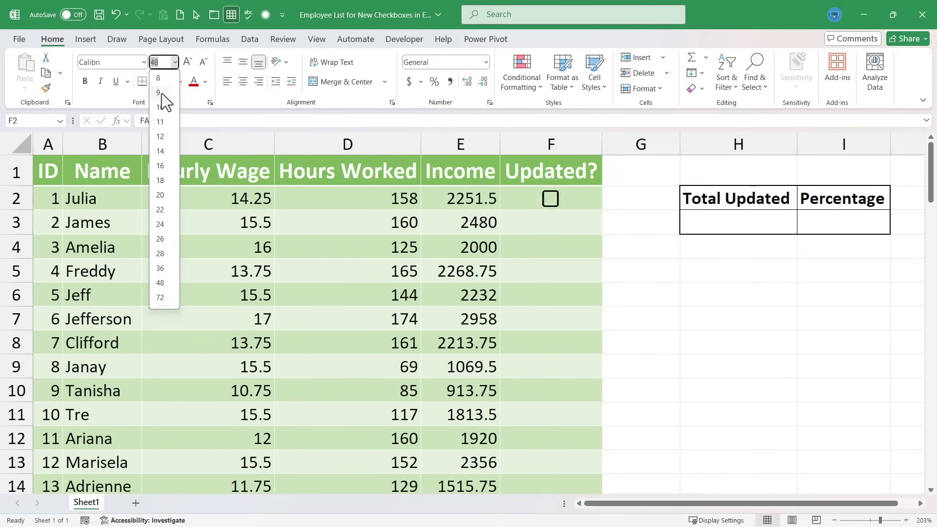
pyautogui.click(164, 81)
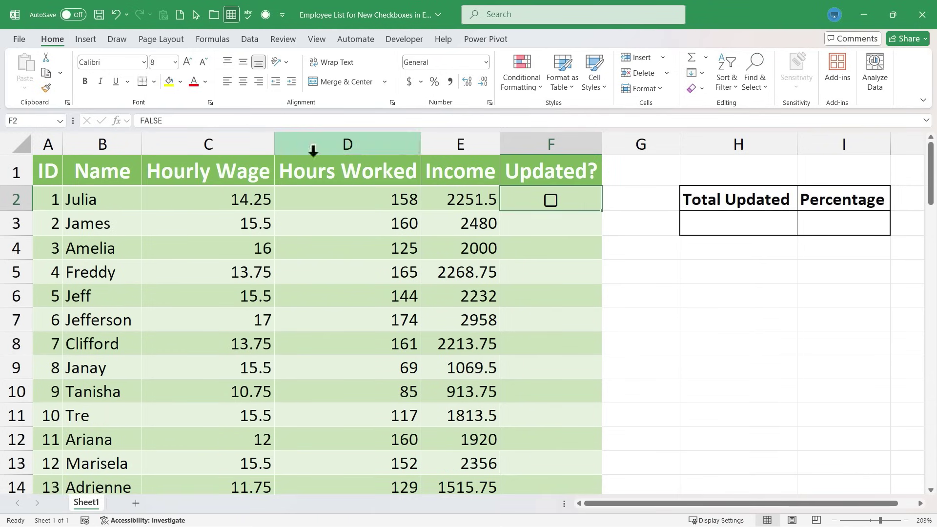
pyautogui.click(175, 62)
pyautogui.click(161, 209)
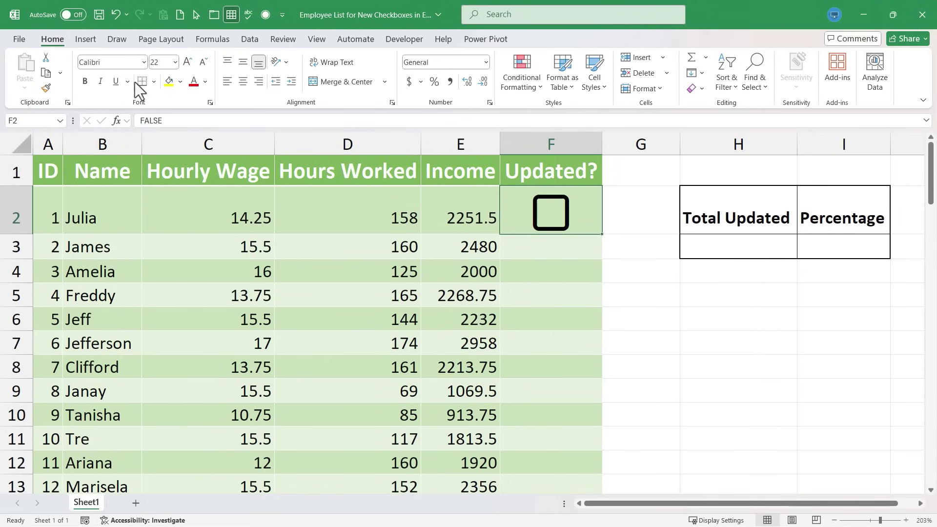
# - Try gold as the font color of the F2 checkbox, and replace it with standard blue
pyautogui.click(205, 81)
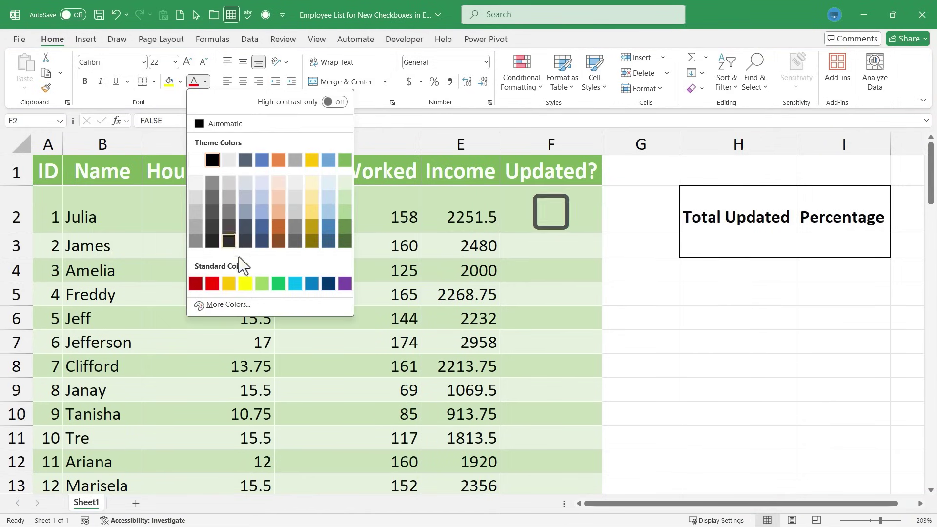
pyautogui.click(228, 286)
pyautogui.click(205, 81)
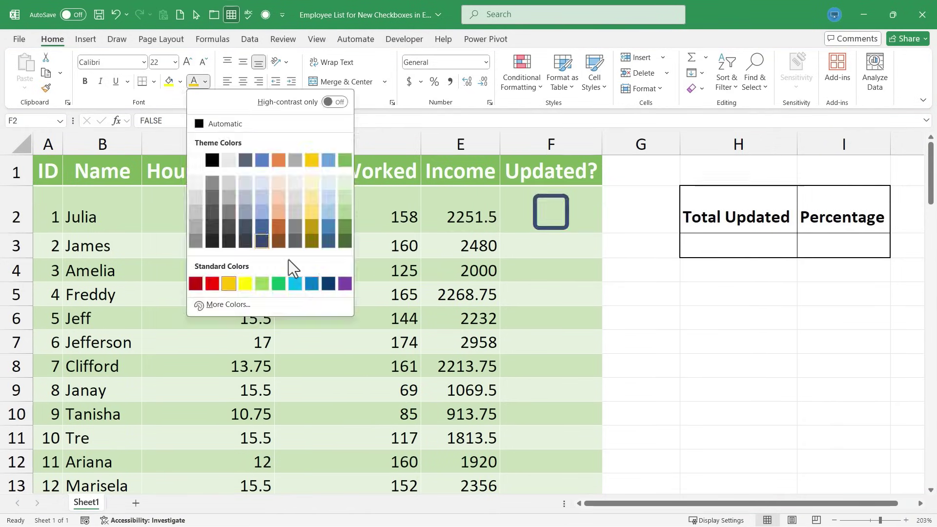
pyautogui.click(316, 286)
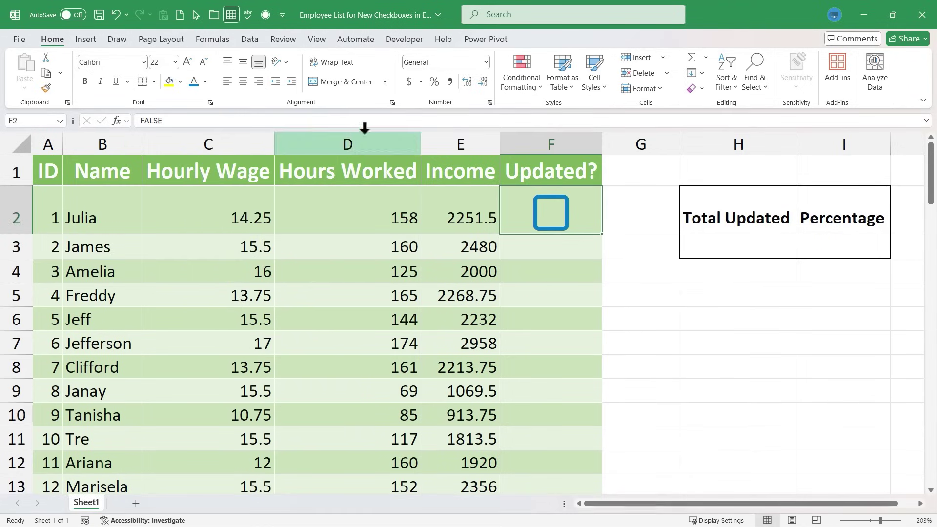
# - Set the font size of the checkbox in F2 to 11 and deselect the cell
pyautogui.click(175, 62)
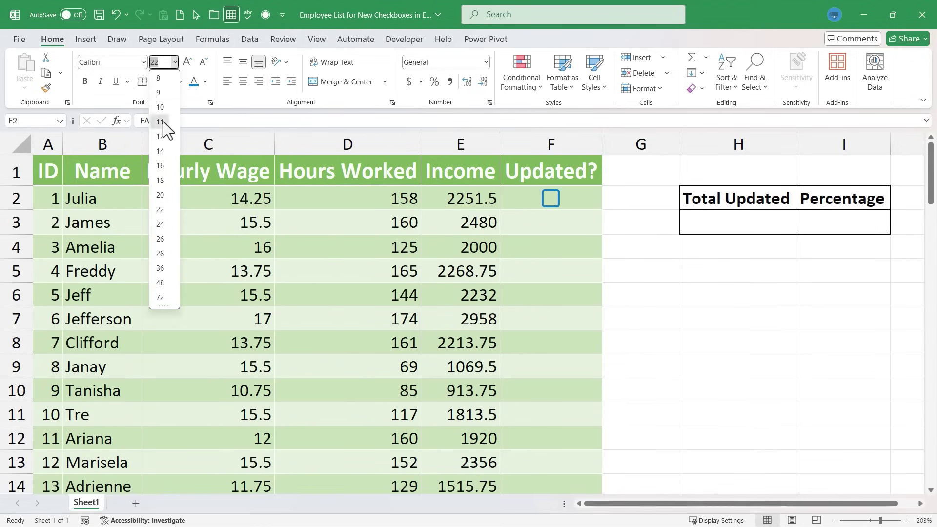
pyautogui.click(163, 122)
pyautogui.click(636, 256)
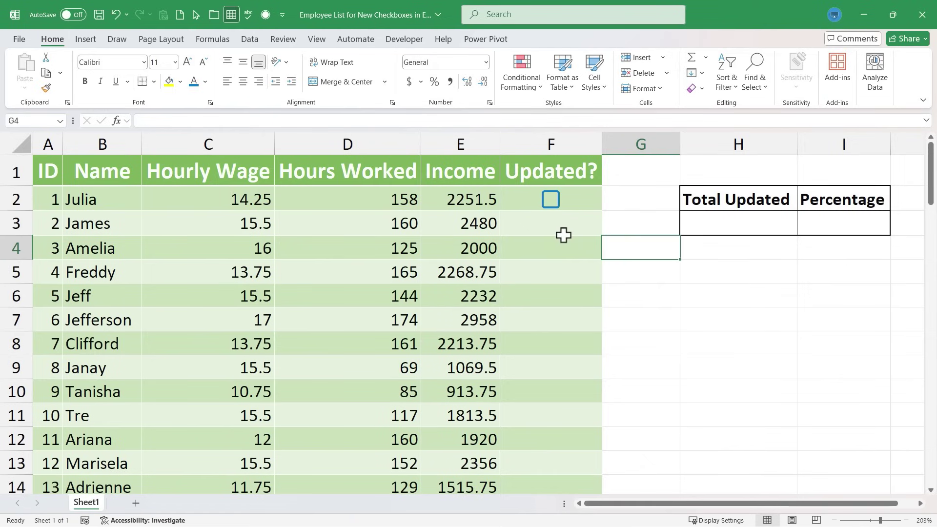
# - Fill the checkbox from F2 down the entire Updated? column and look over the filled rows
pyautogui.click(580, 195)
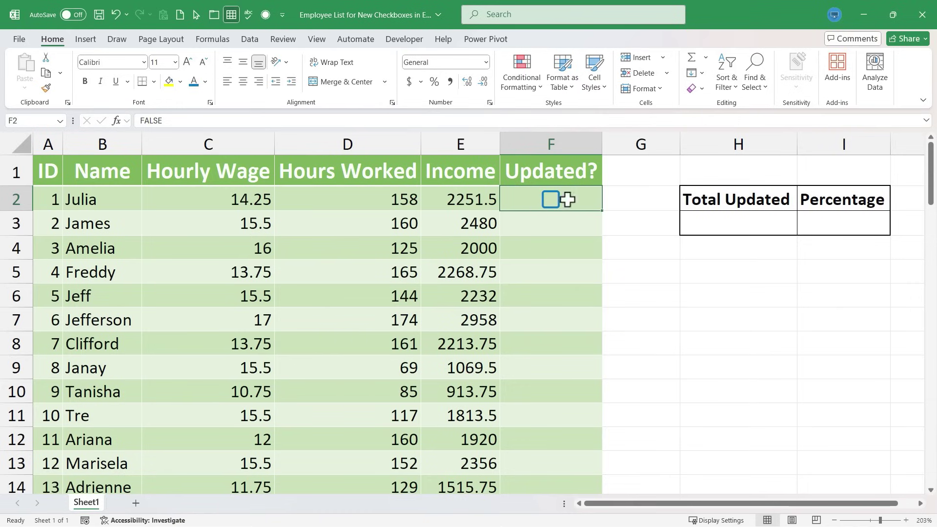
pyautogui.doubleClick(603, 211)
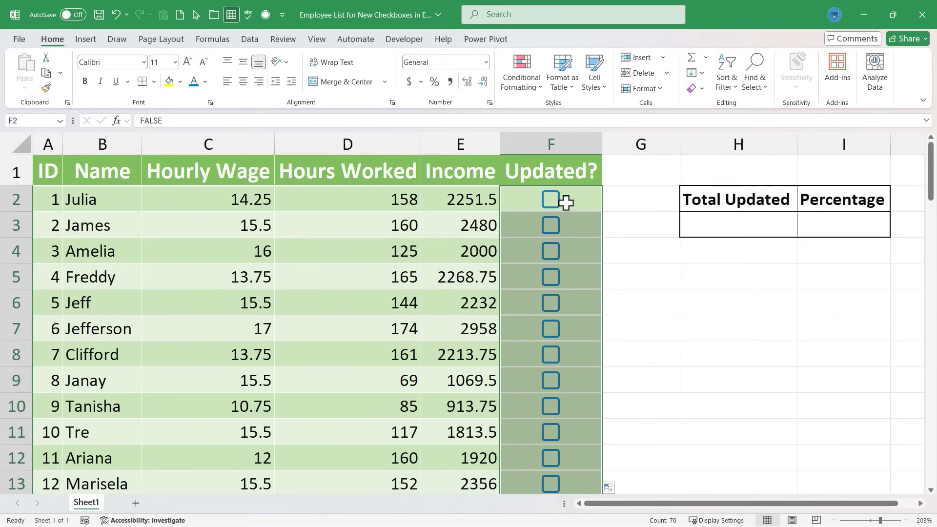
pyautogui.scroll(-7, 565, 205)
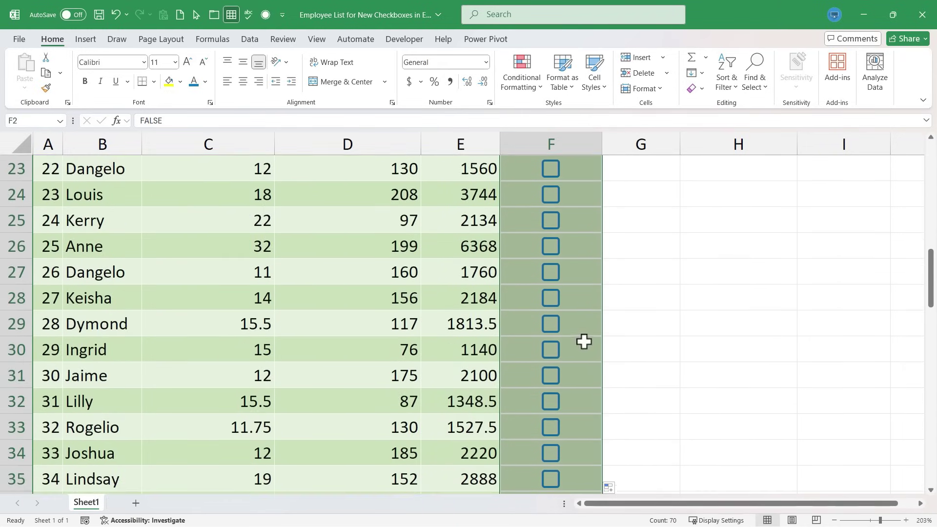
pyautogui.scroll(7, 571, 248)
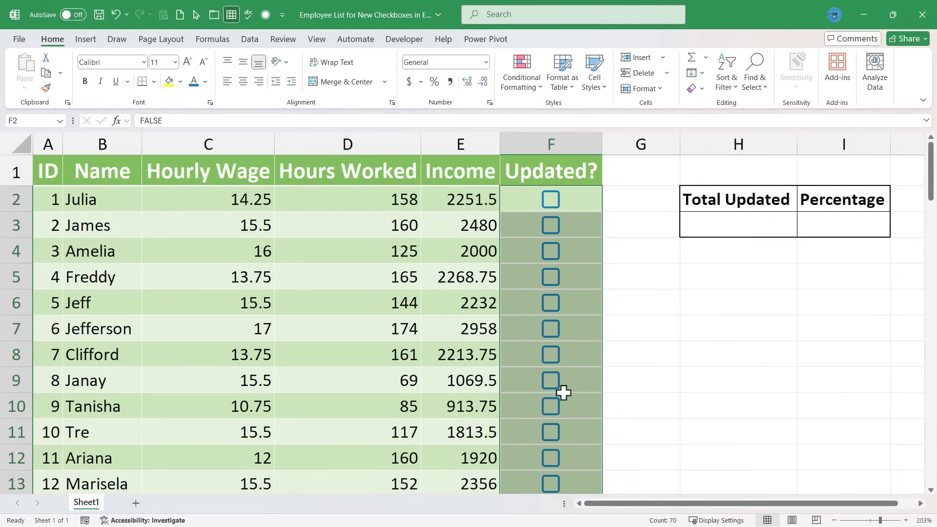
pyautogui.scroll(-7, 560, 391)
pyautogui.scroll(7, 550, 368)
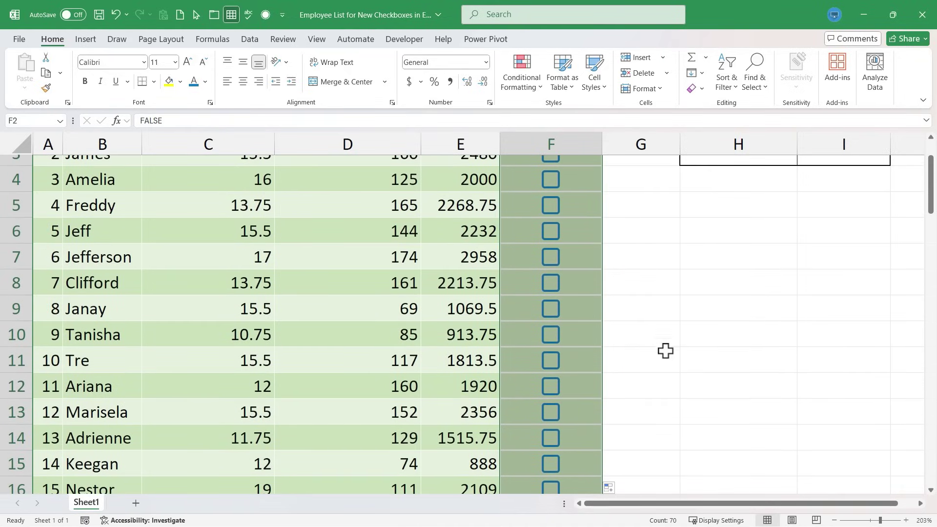
# - Change the fill option for the copied checkboxes to Flash Fill and deselect the column
pyautogui.click(619, 487)
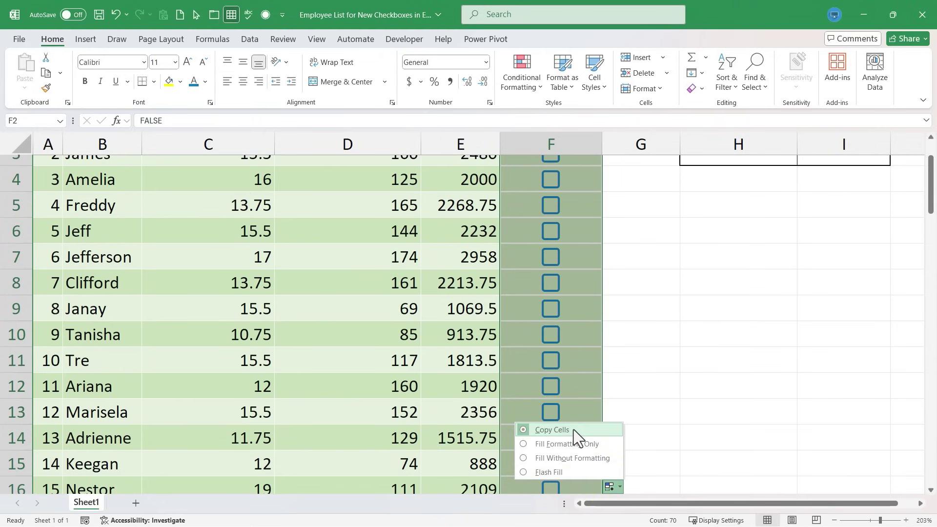
pyautogui.click(552, 472)
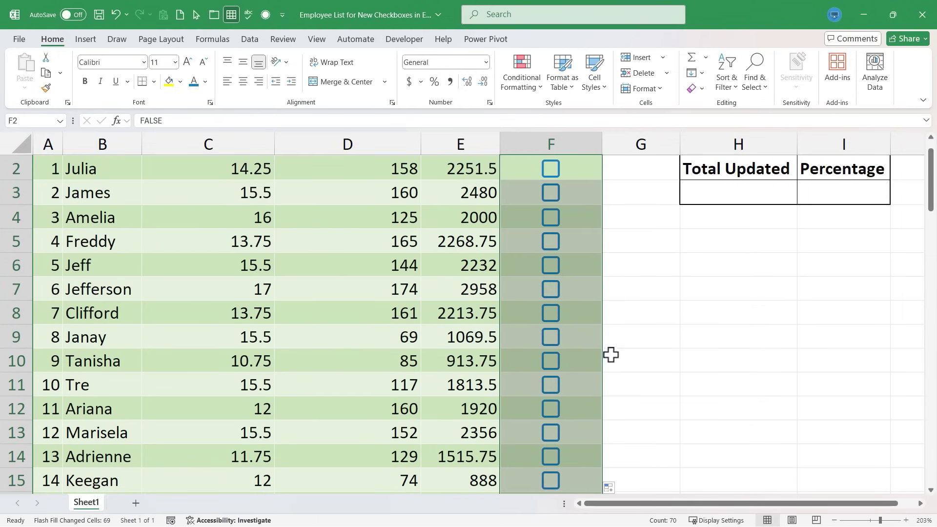
pyautogui.scroll(1, 659, 265)
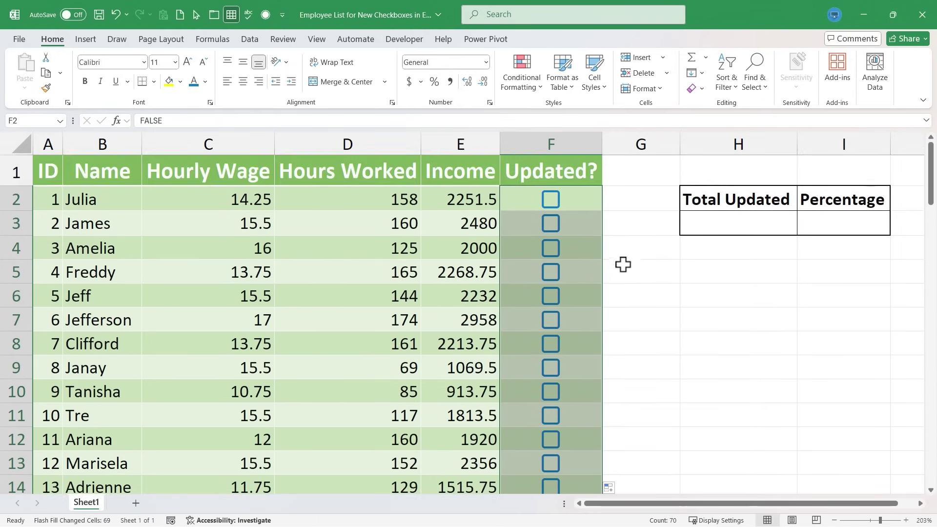
pyautogui.click(651, 245)
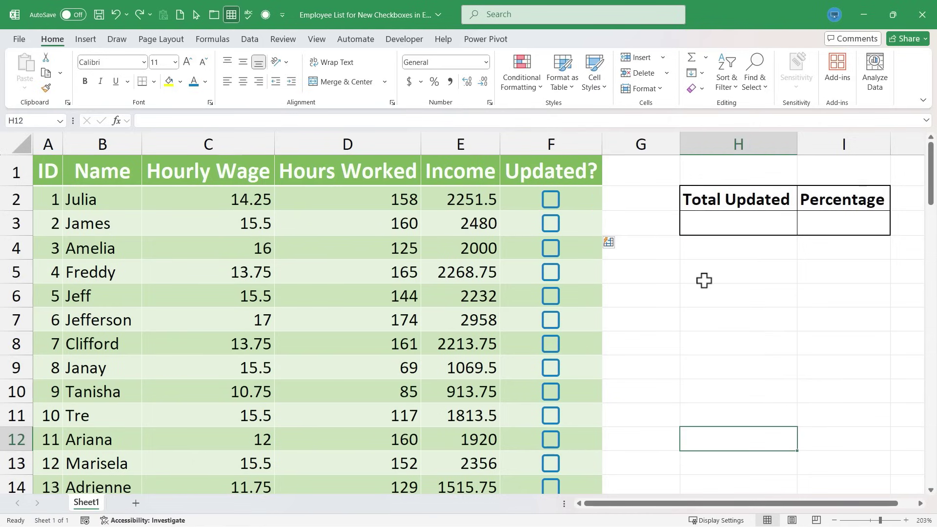
# - Check the Updated? boxes in F11, F7 and F5, toggling those in F3 and F4 on and back off
pyautogui.click(551, 418)
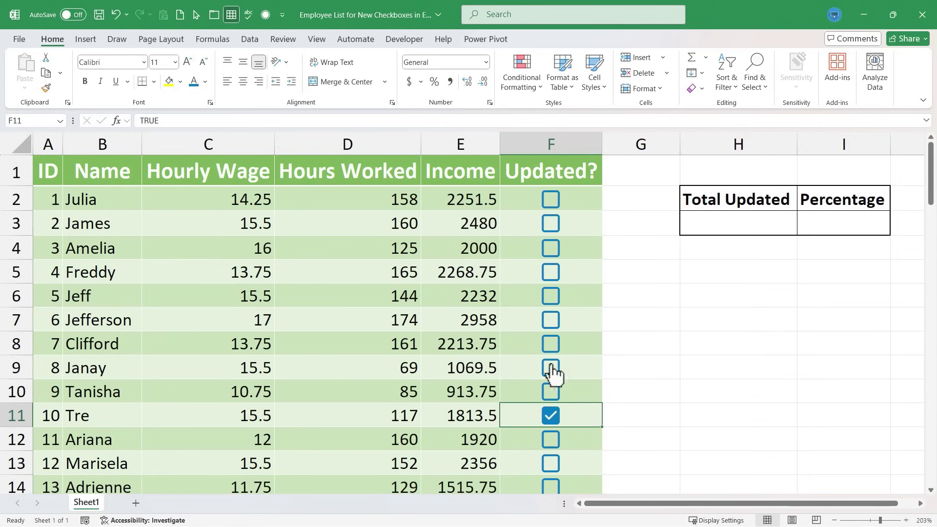
pyautogui.click(551, 323)
pyautogui.click(552, 202)
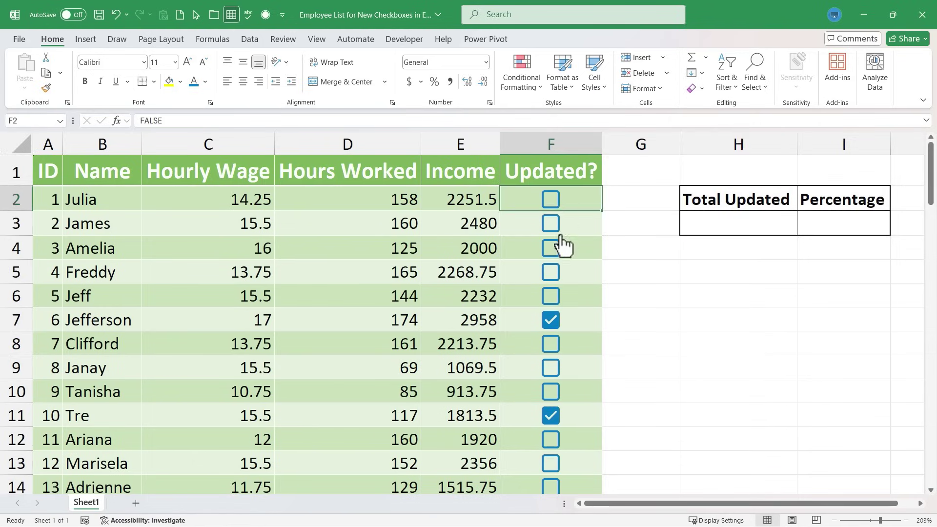
pyautogui.click(560, 233)
pyautogui.click(556, 248)
pyautogui.click(554, 272)
pyautogui.click(552, 247)
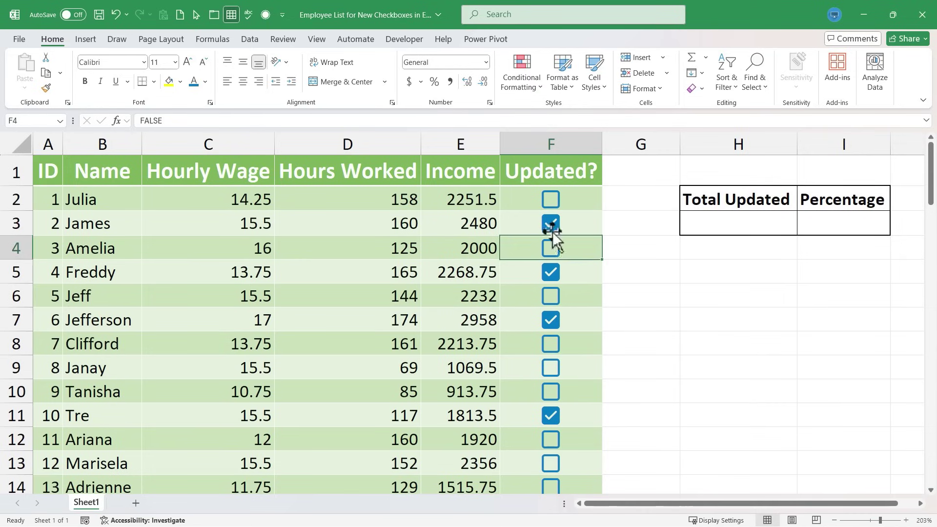
pyautogui.click(552, 223)
# - Check the box in F2, switching it off and on again to examine its underlying cell value
pyautogui.click(551, 201)
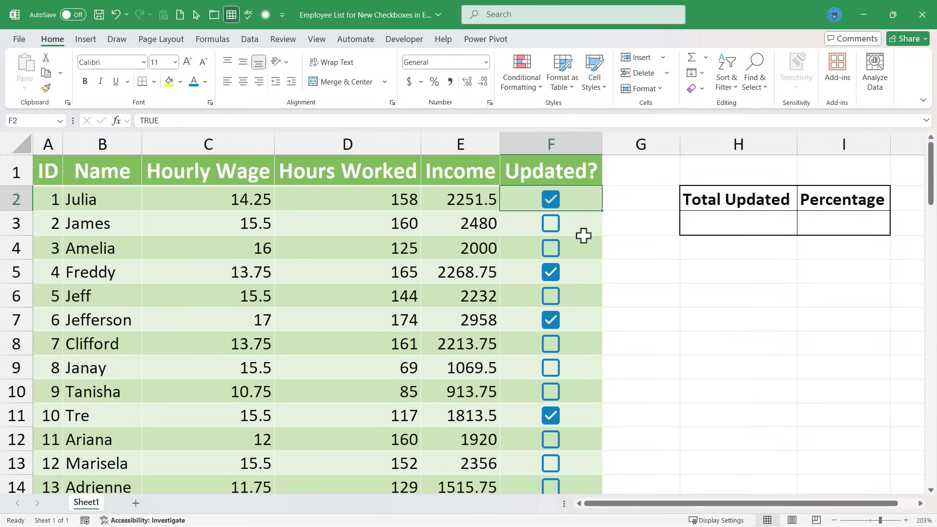
pyautogui.click(553, 205)
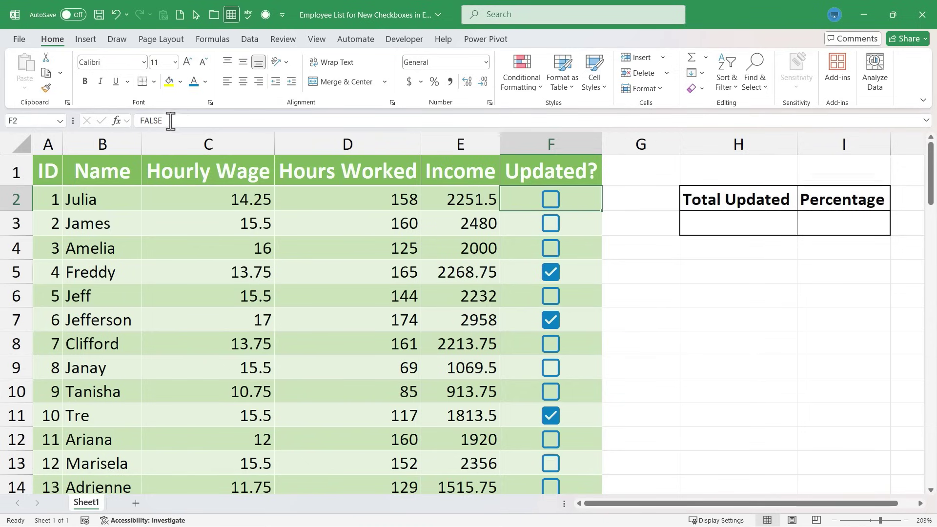
pyautogui.click(551, 200)
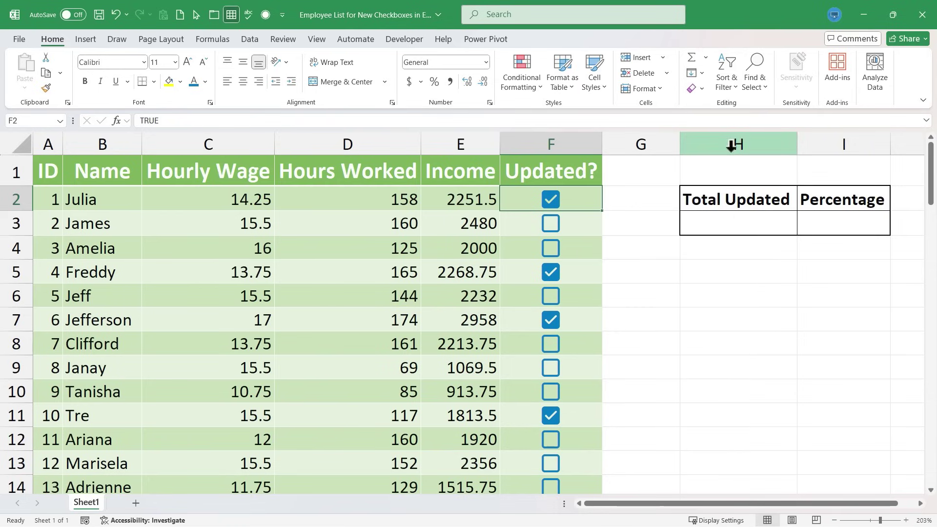
# - Enter the formula =countif(F2:F71,true) in the cell under Total Updated to count the checked boxes
pyautogui.click(750, 219)
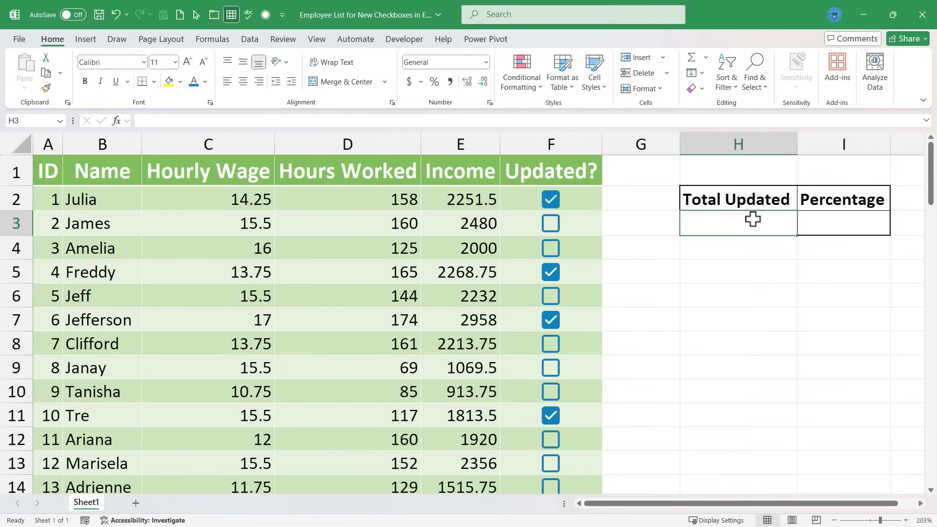
pyautogui.write('=')
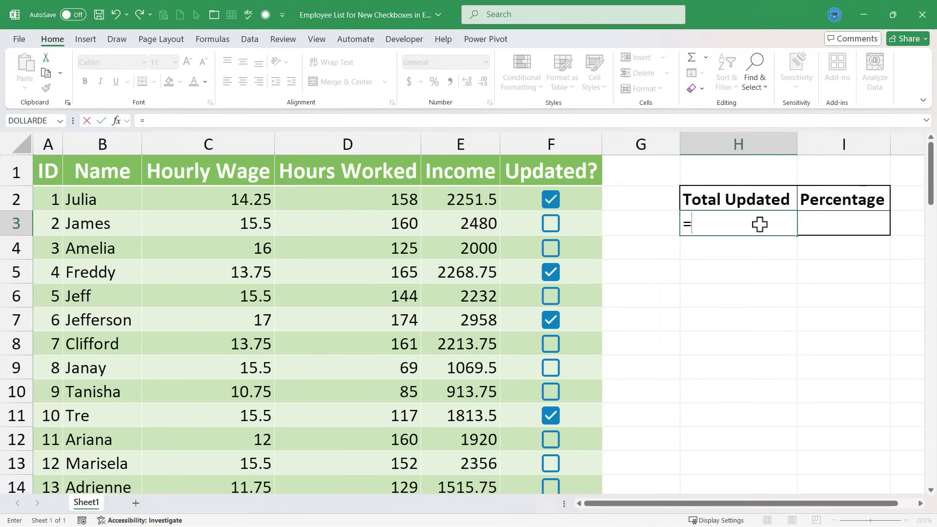
pyautogui.write('countif')
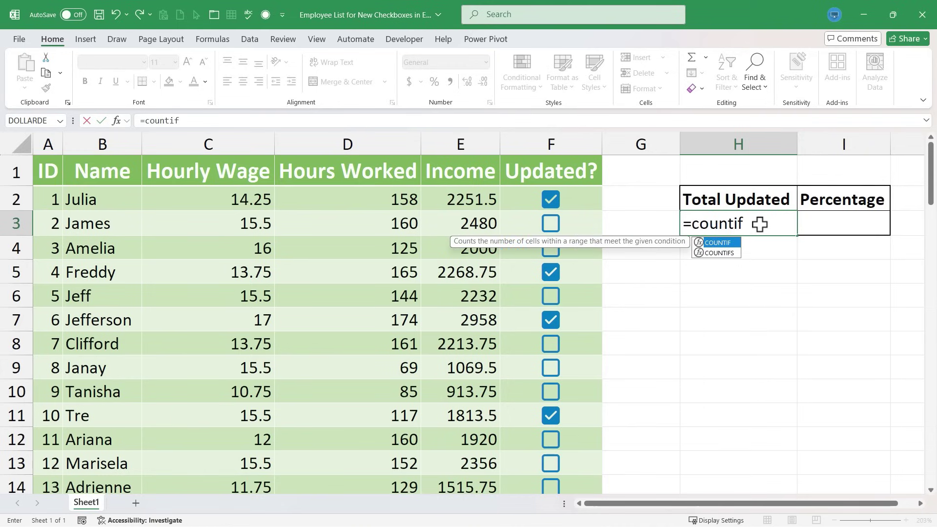
pyautogui.write('(')
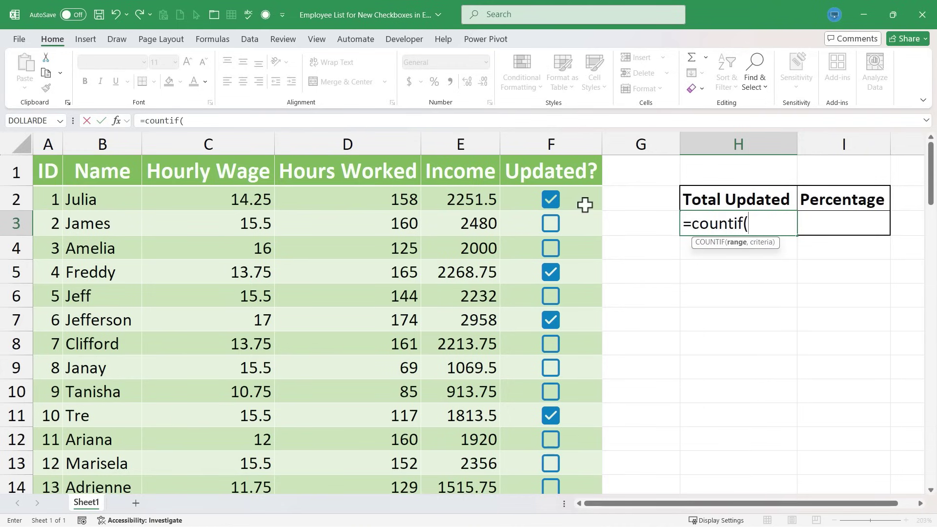
pyautogui.moveTo(585, 204); pyautogui.dragTo(572, 405)
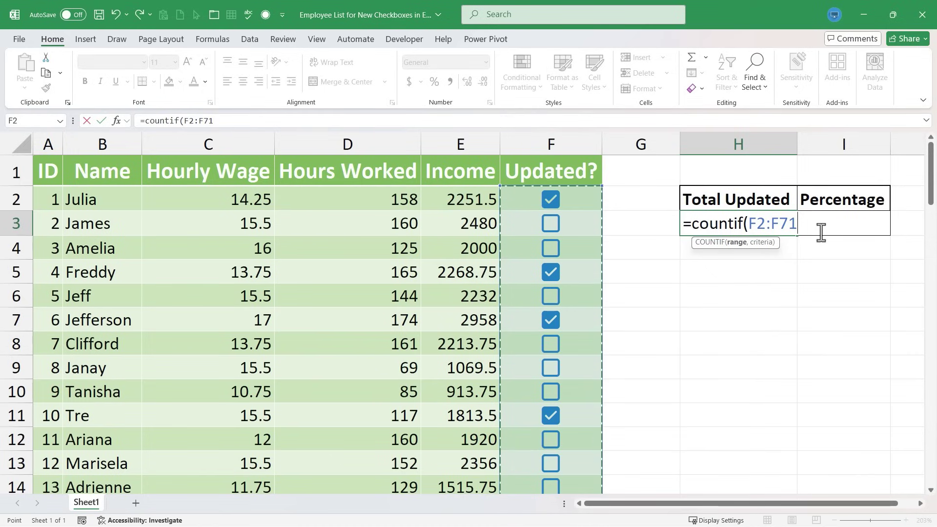
pyautogui.write(',tr')
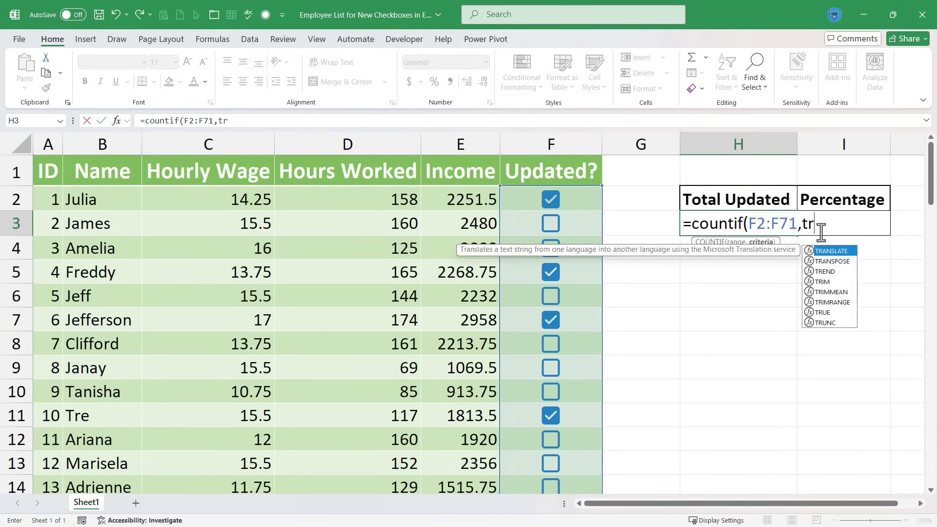
pyautogui.write('ue)')
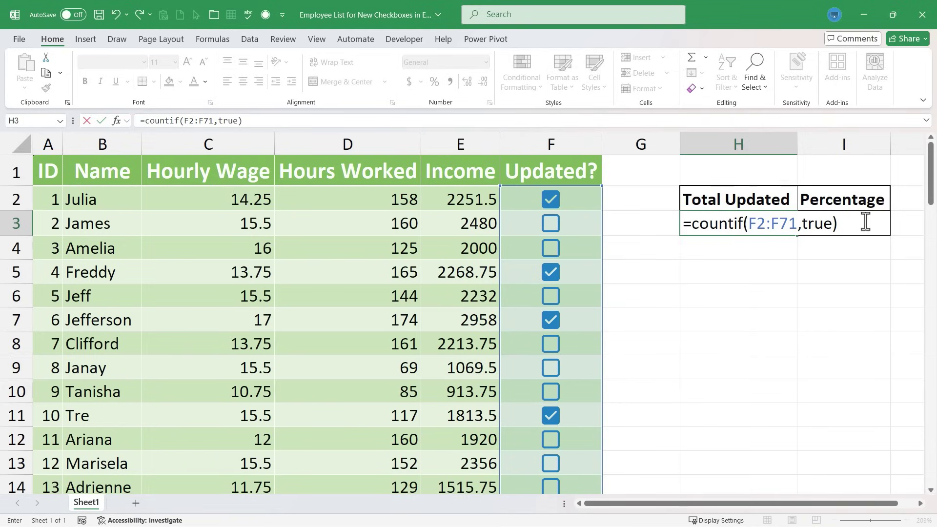
pyautogui.press('Return')
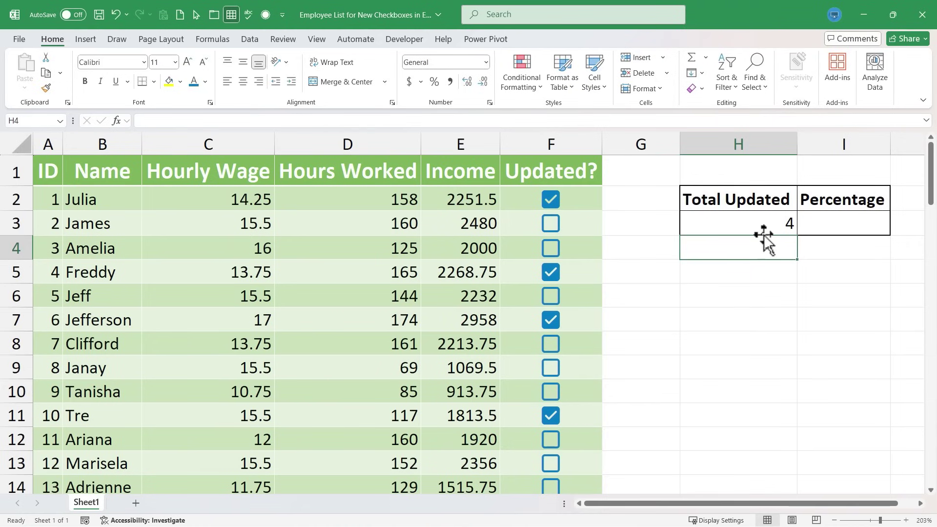
# - Check the Updated? boxes in F32 and F29 and return to the Total Updated cell
pyautogui.scroll(-18, 549, 208)
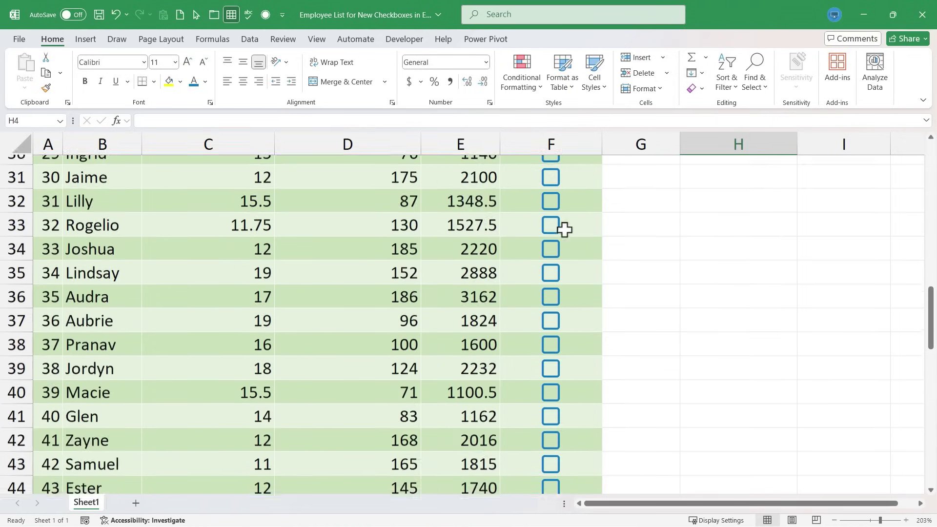
pyautogui.scroll(9, 561, 220)
pyautogui.click(554, 278)
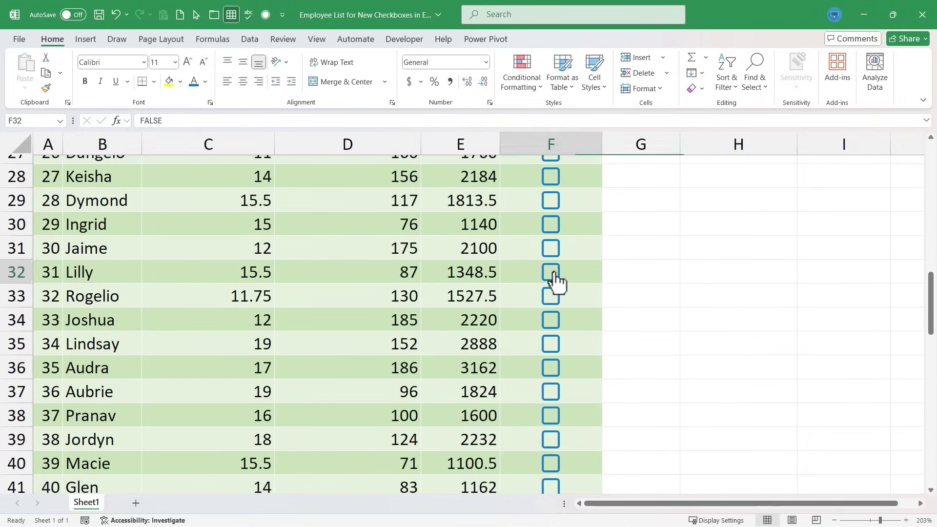
pyautogui.click(560, 205)
pyautogui.scroll(9, 575, 208)
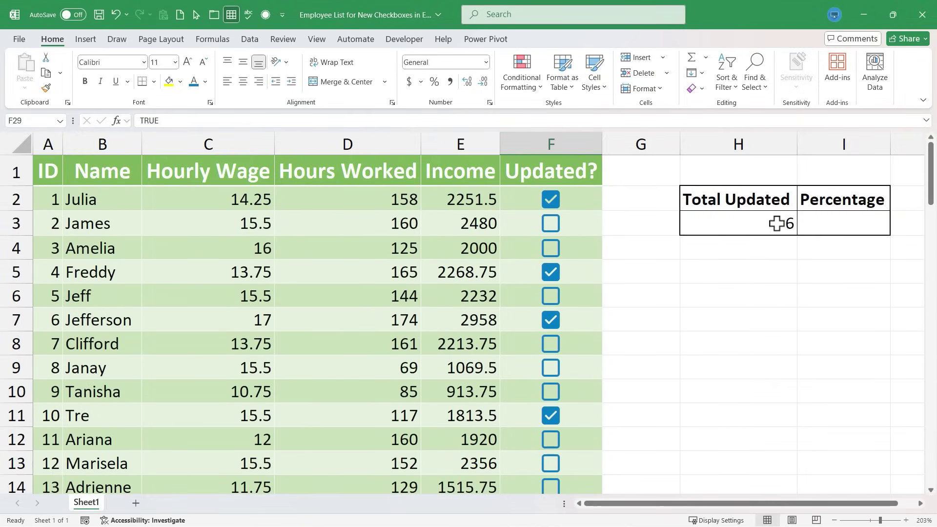
# - Check the Updated? boxes in F3, F4, F8 and F9, toggling the one in F8 off and on again
pyautogui.click(552, 224)
pyautogui.click(554, 248)
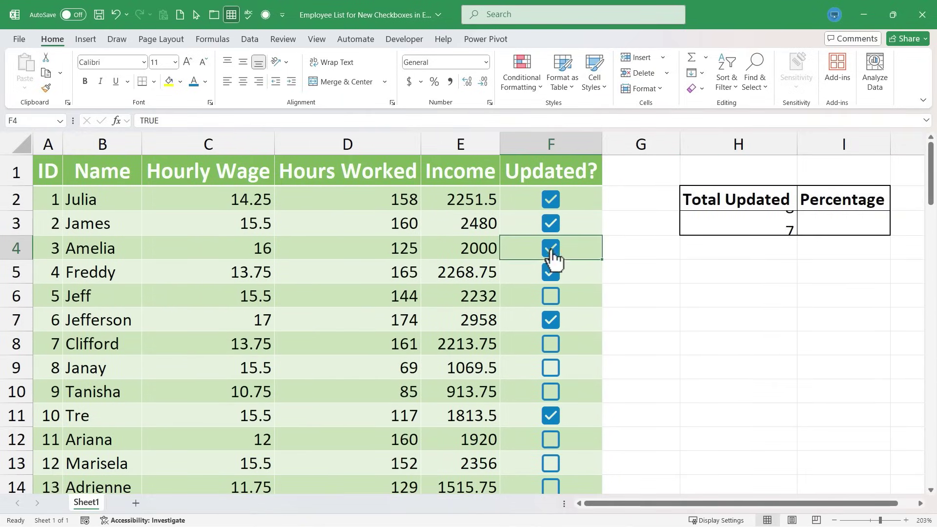
pyautogui.click(551, 344)
pyautogui.click(556, 350)
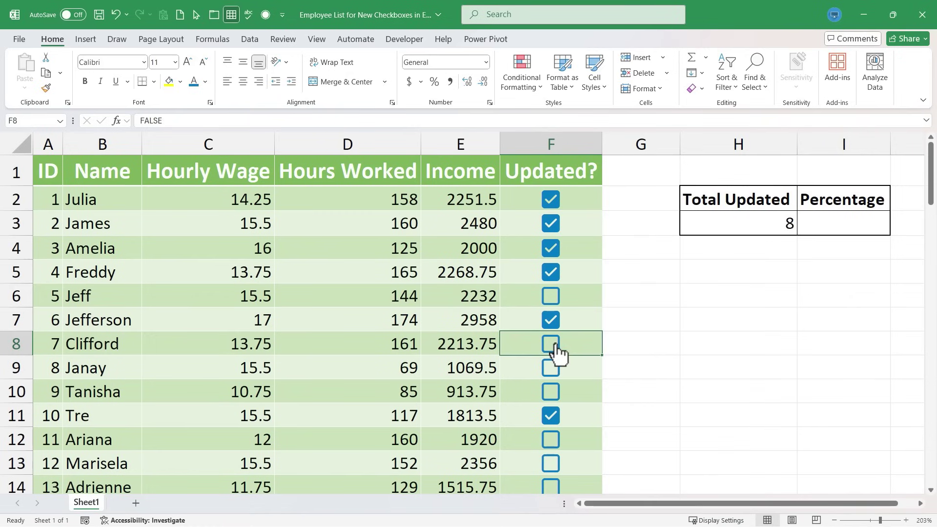
pyautogui.click(554, 345)
pyautogui.click(554, 369)
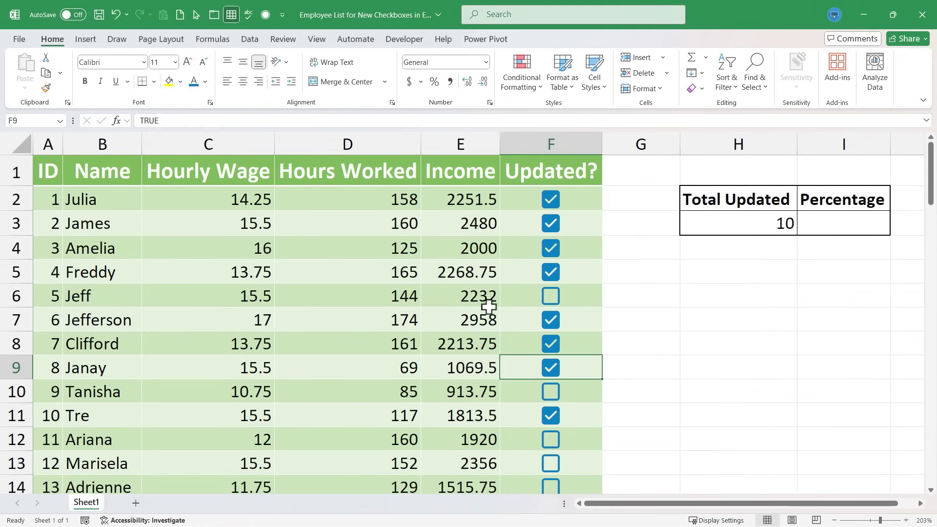
# - Enter the formula =H3/70 in the cell under Percentage, looking down to the list's last row for the employee count
pyautogui.click(847, 223)
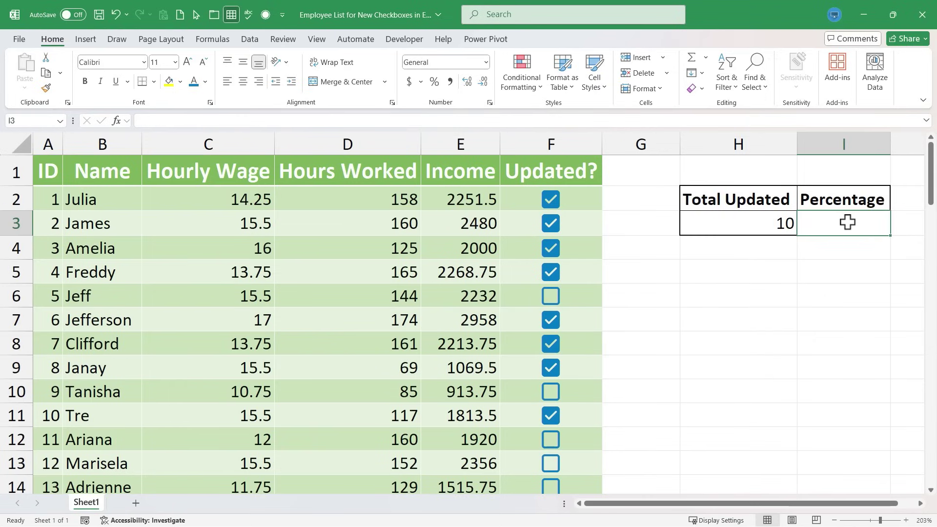
pyautogui.write('=')
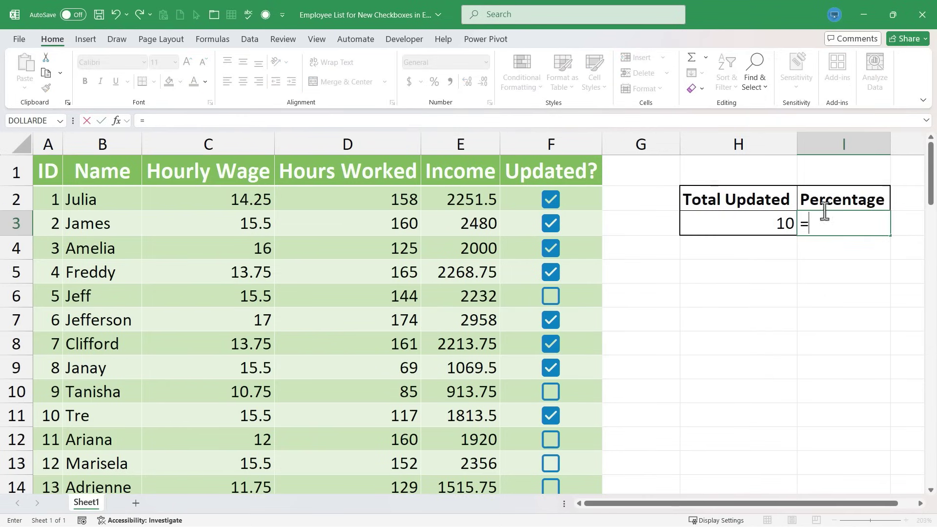
pyautogui.click(745, 225)
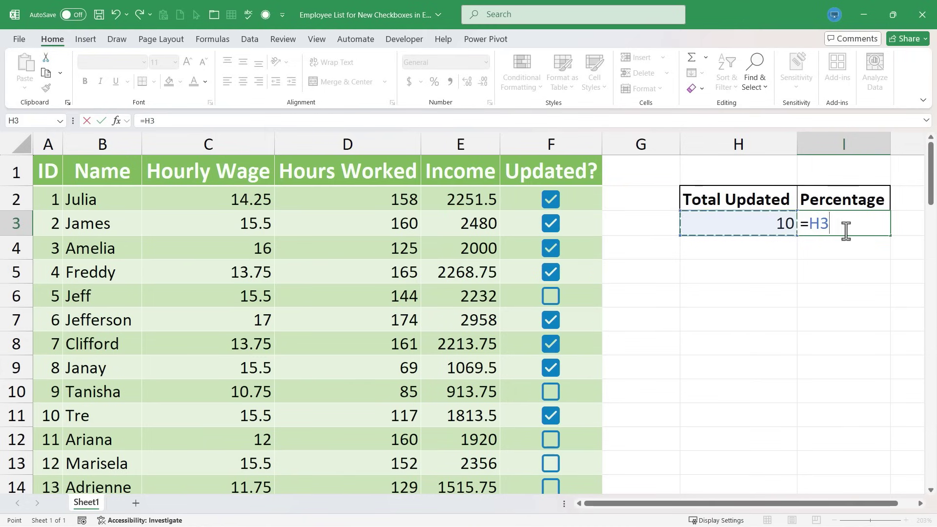
pyautogui.write('/')
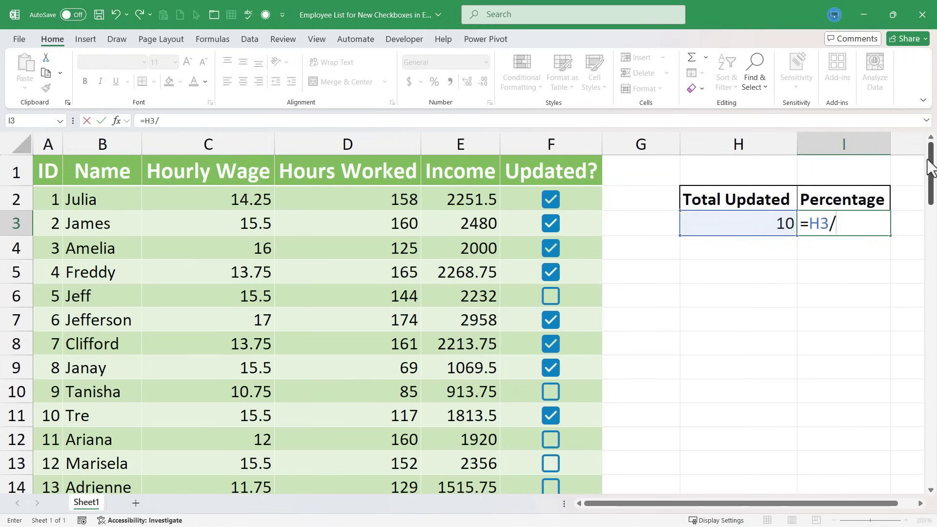
pyautogui.moveTo(929, 166); pyautogui.dragTo(933, 488)
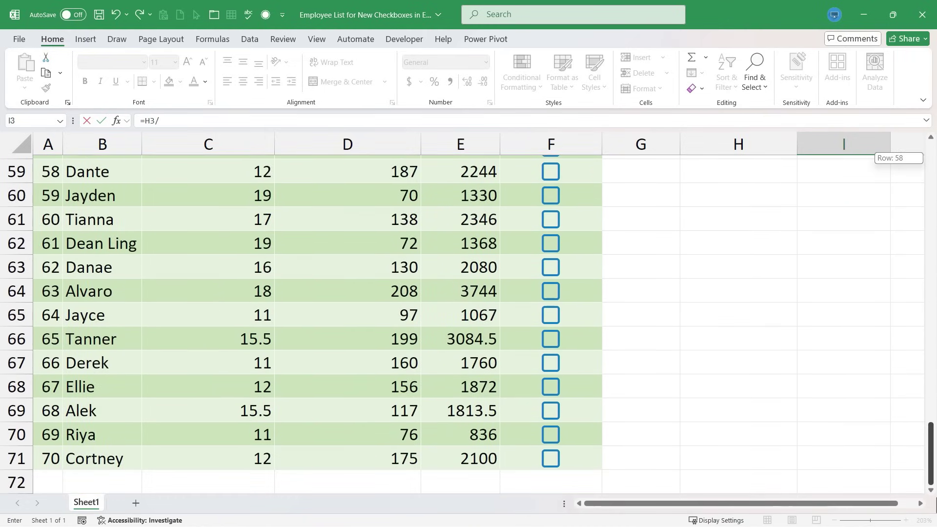
pyautogui.moveTo(930, 449); pyautogui.dragTo(929, 161)
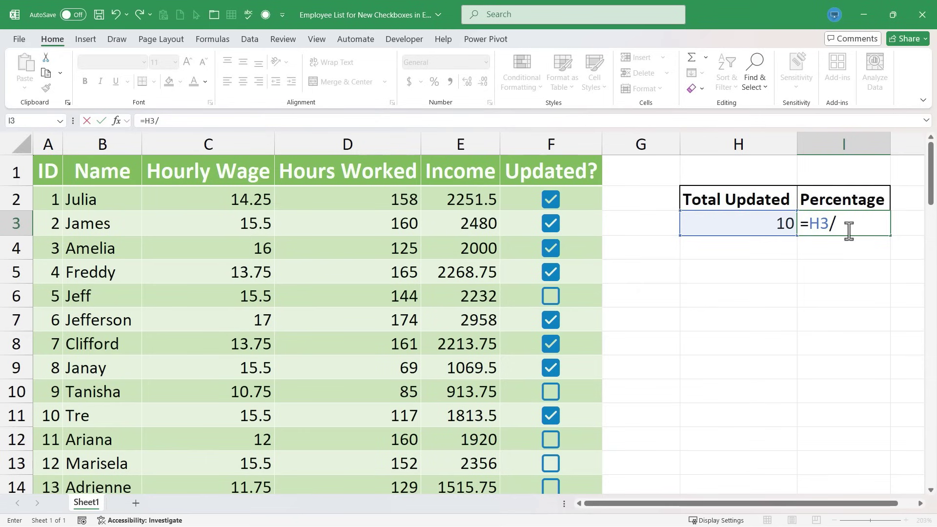
pyautogui.write('70')
pyautogui.press('Return')
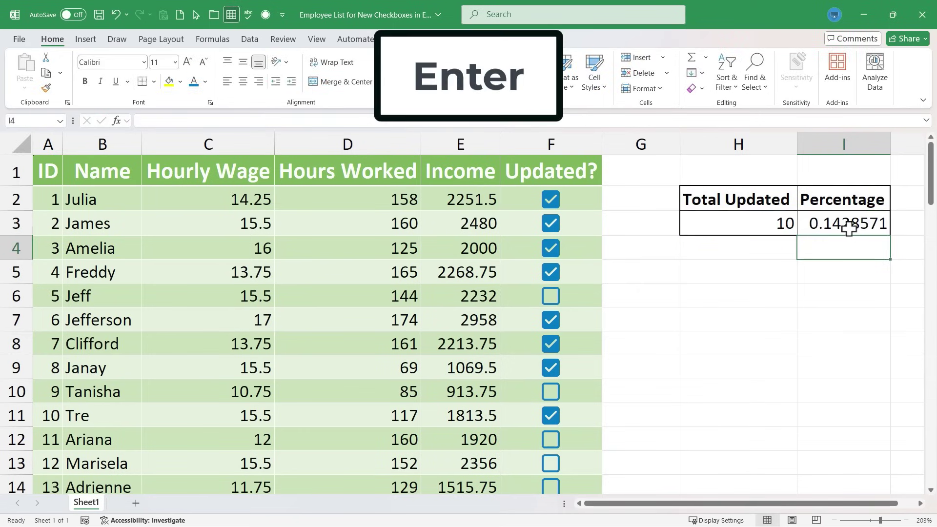
# - Apply the Percentage number format to the result in I3
pyautogui.click(849, 225)
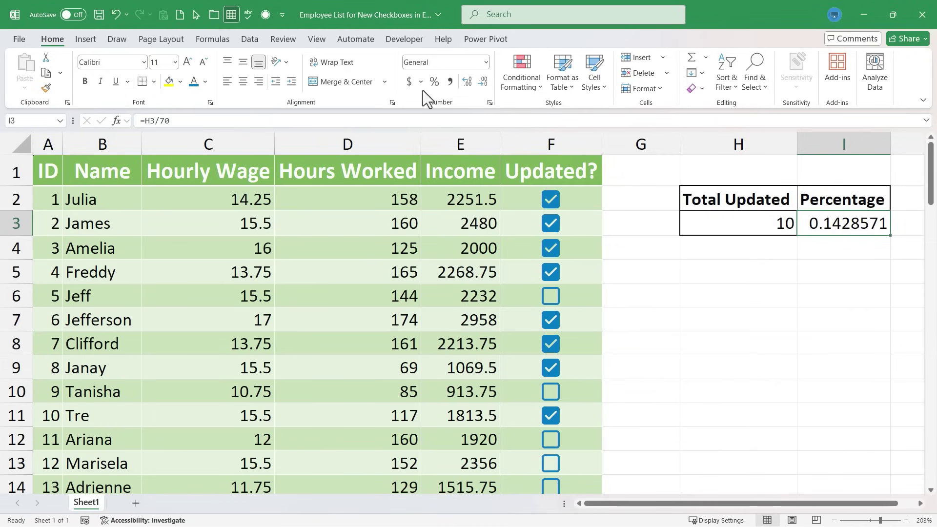
pyautogui.click(486, 62)
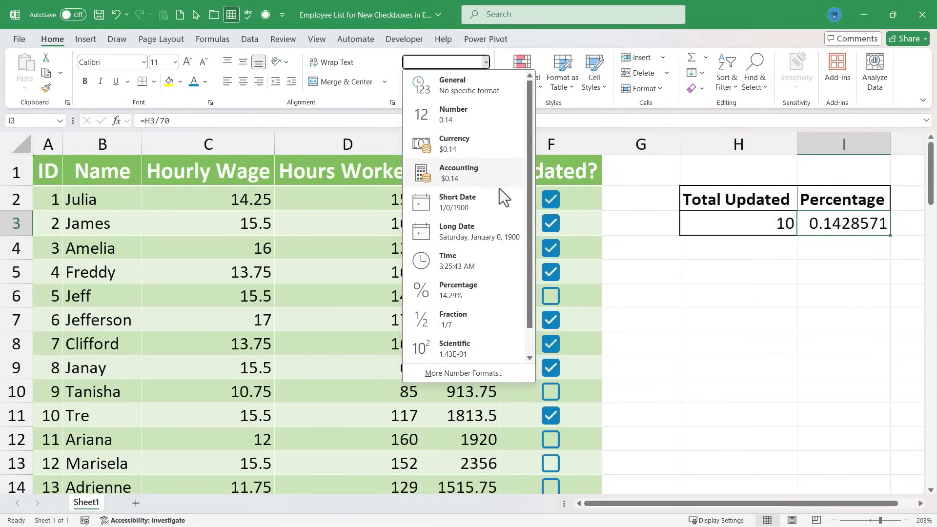
pyautogui.click(456, 294)
# - Check the Updated? boxes in F6, F10, F12, F13, F14, F23 and F25 and review the totals
pyautogui.click(551, 295)
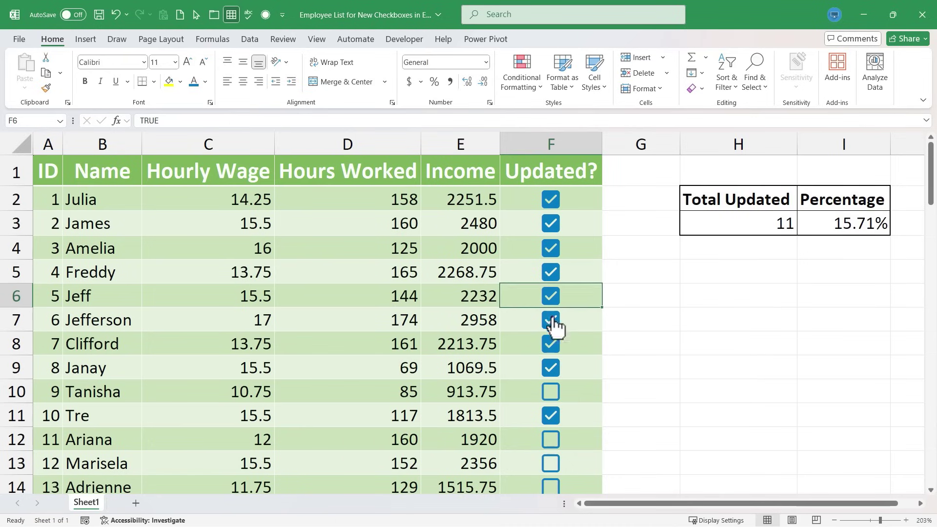
pyautogui.click(551, 396)
pyautogui.click(551, 440)
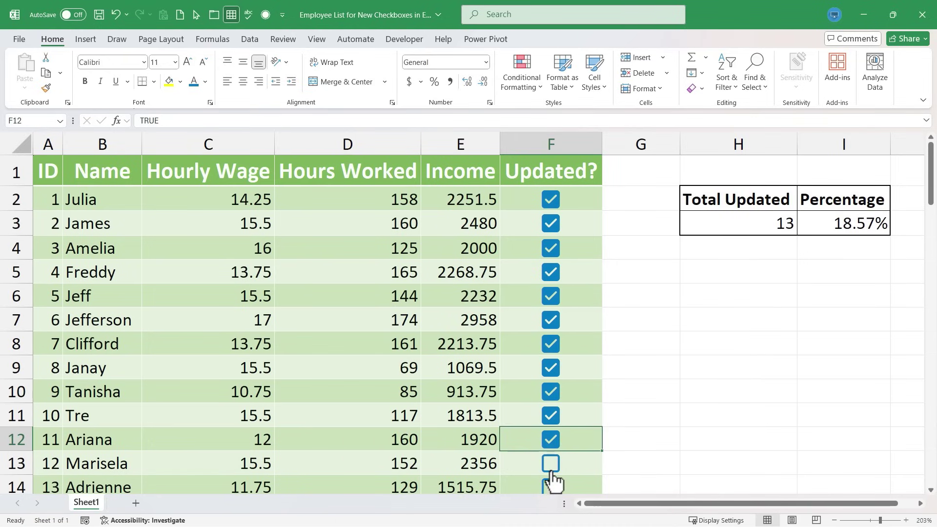
pyautogui.click(551, 463)
pyautogui.scroll(-2, 556, 471)
pyautogui.scroll(-3, 556, 471)
pyautogui.click(551, 392)
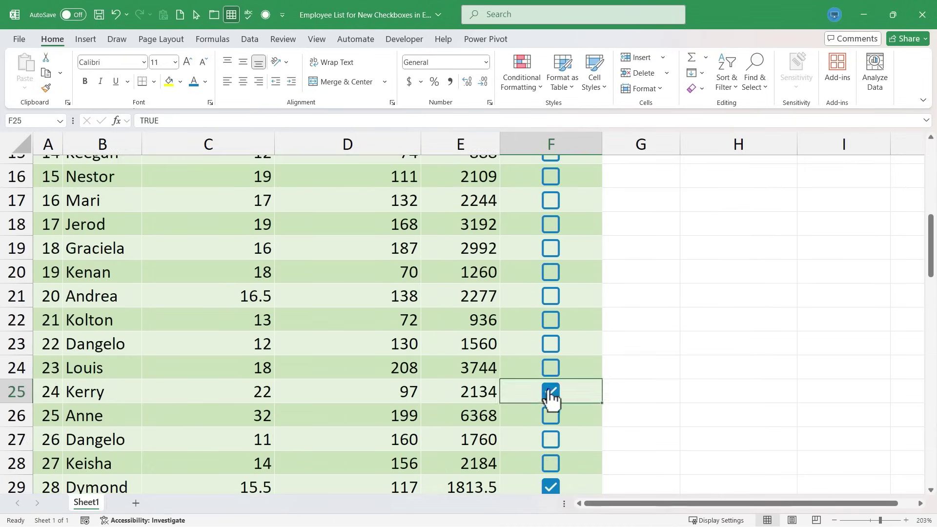
pyautogui.scroll(5, 554, 440)
pyautogui.click(551, 487)
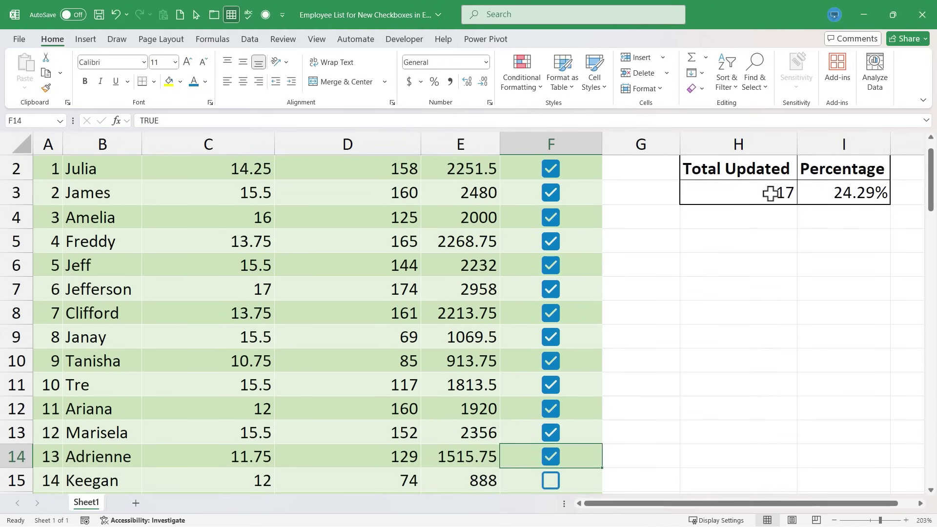
pyautogui.scroll(1, 784, 217)
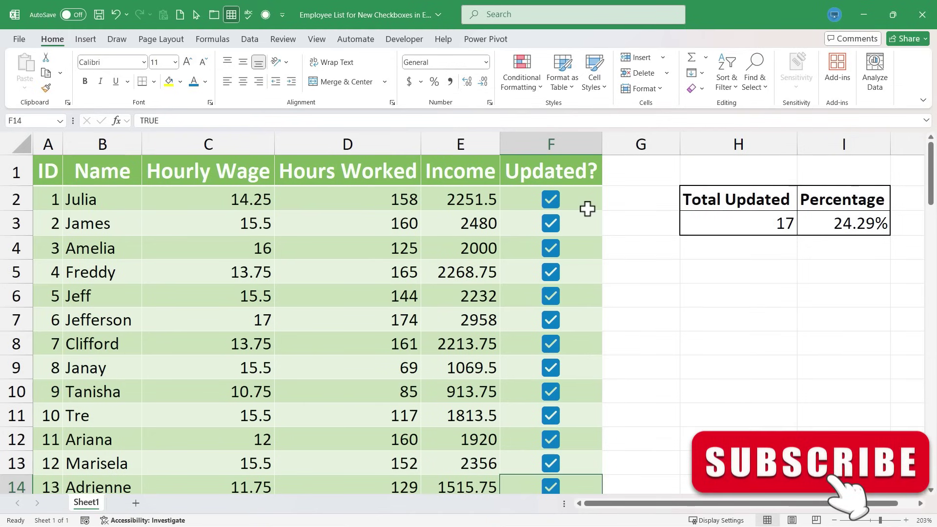
# - Uncheck all the Updated? boxes in F2 through F14 at once
pyautogui.moveTo(580, 202); pyautogui.dragTo(553, 172)
pyautogui.scroll(5, 593, 284)
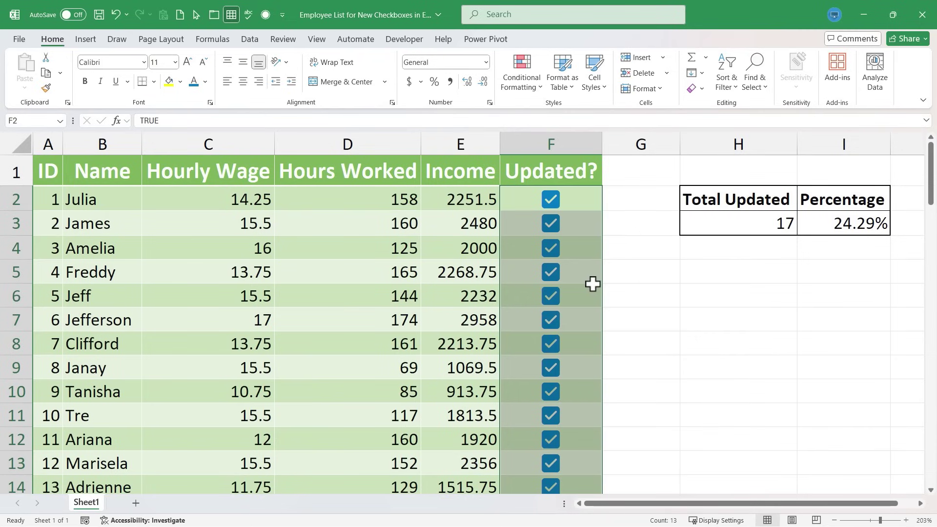
pyautogui.press('space')
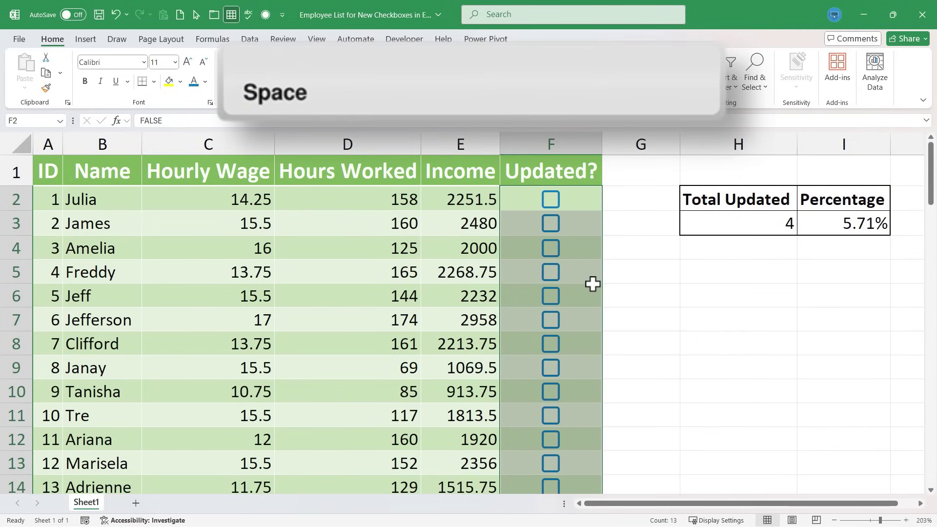
# - Uncheck the remaining checked boxes in F23, F25, F29 and F32 one at a time
pyautogui.scroll(-7, 593, 284)
pyautogui.click(571, 210)
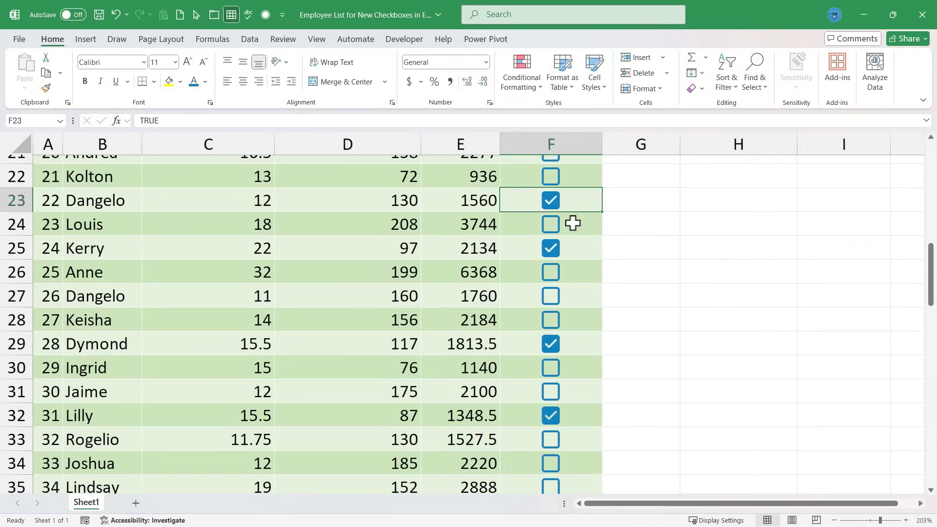
pyautogui.press('space')
pyautogui.click(572, 250)
pyautogui.press('space')
pyautogui.click(580, 348)
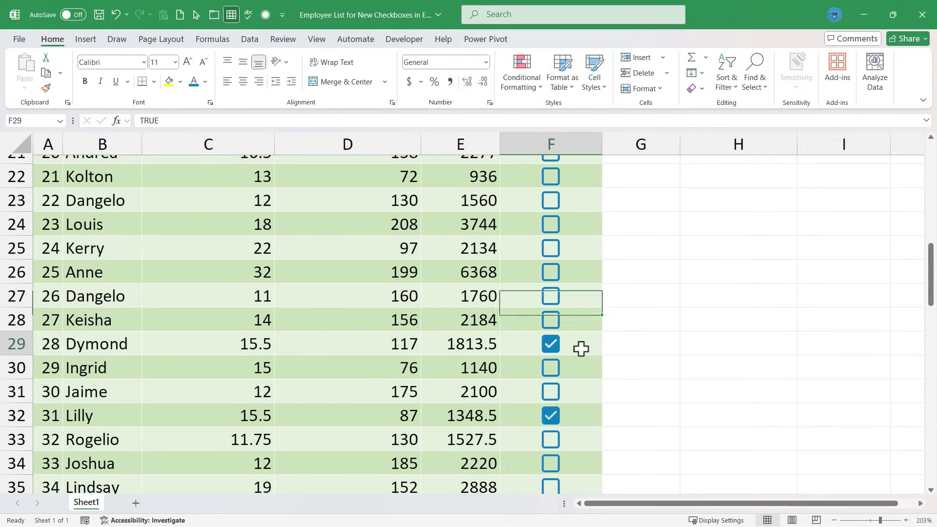
pyautogui.press('space')
pyautogui.click(584, 418)
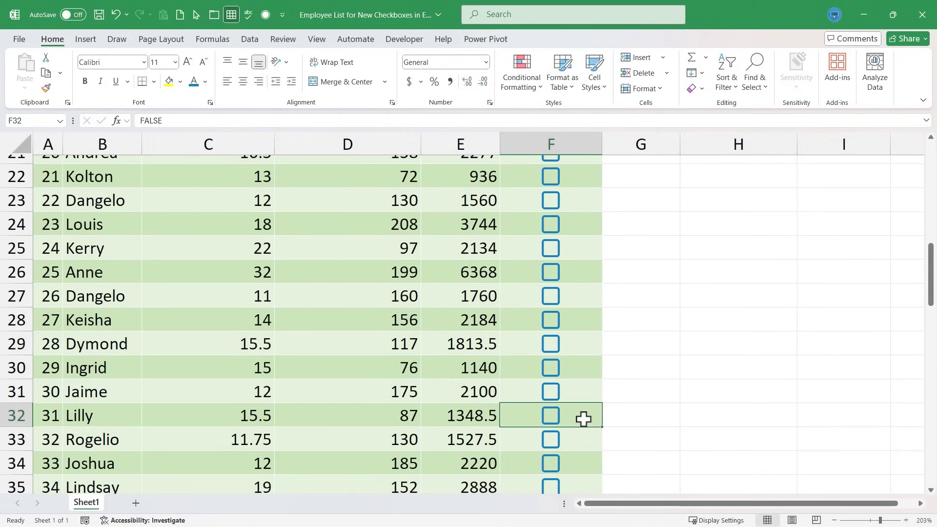
# - Select the whole Updated? range F2:F71, check all its boxes at once and deselect the column
pyautogui.scroll(-9, 582, 418)
pyautogui.scroll(1, 581, 420)
pyautogui.scroll(-5, 576, 410)
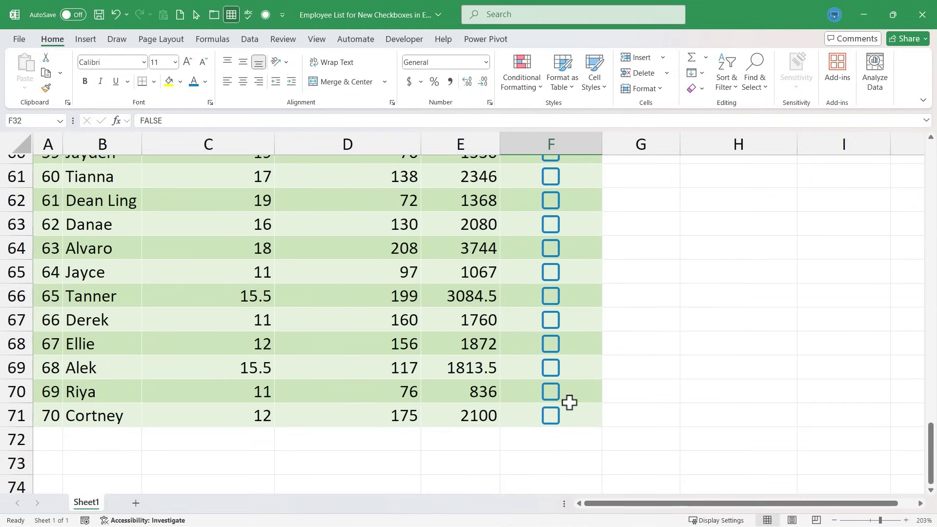
pyautogui.moveTo(570, 412); pyautogui.dragTo(572, 204)
pyautogui.scroll(-10, 603, 273)
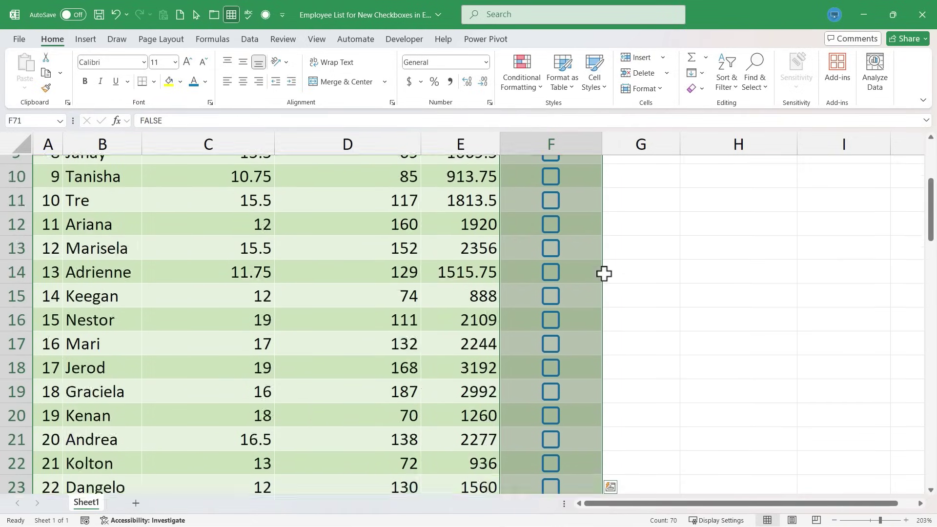
pyautogui.scroll(10, 603, 279)
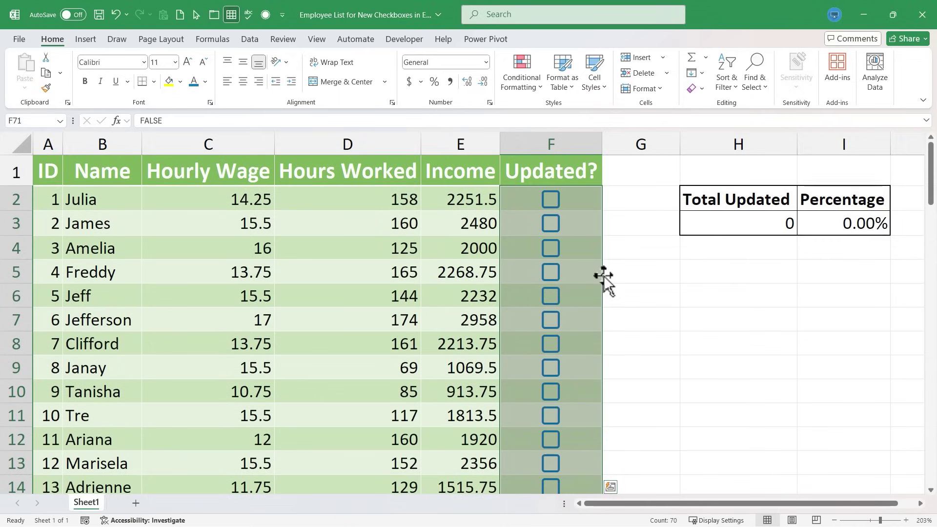
pyautogui.press('space')
pyautogui.moveTo(930, 470); pyautogui.dragTo(931, 195)
pyautogui.click(766, 295)
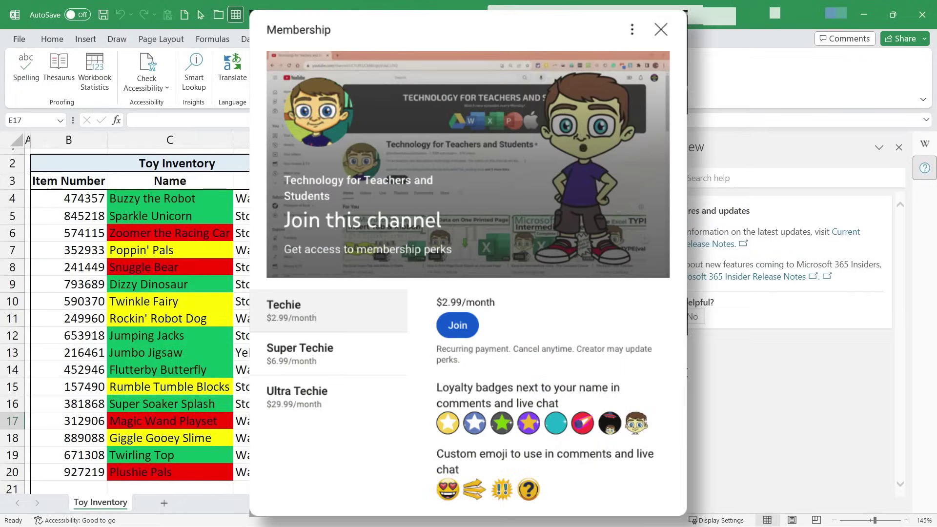
pyautogui.scroll(-1, 593, 371)
pyautogui.scroll(1, 593, 370)
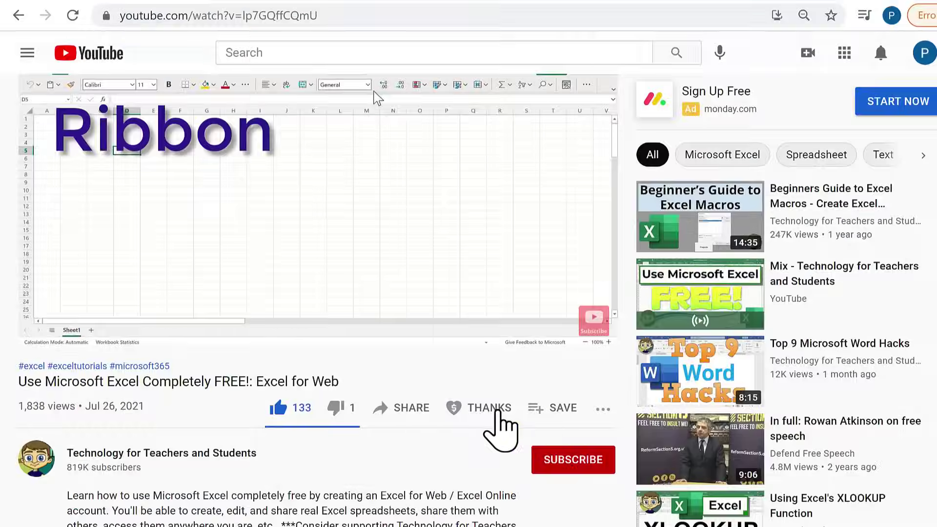
pyautogui.click(493, 412)
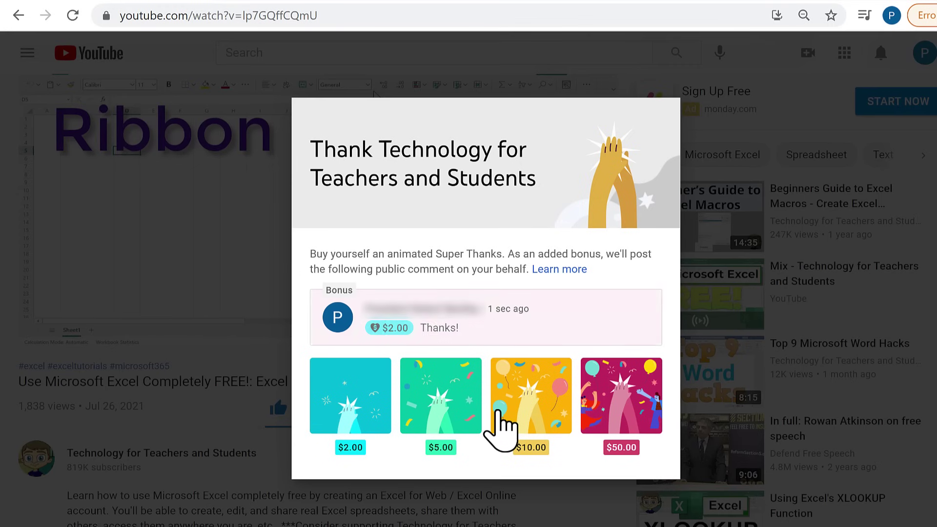